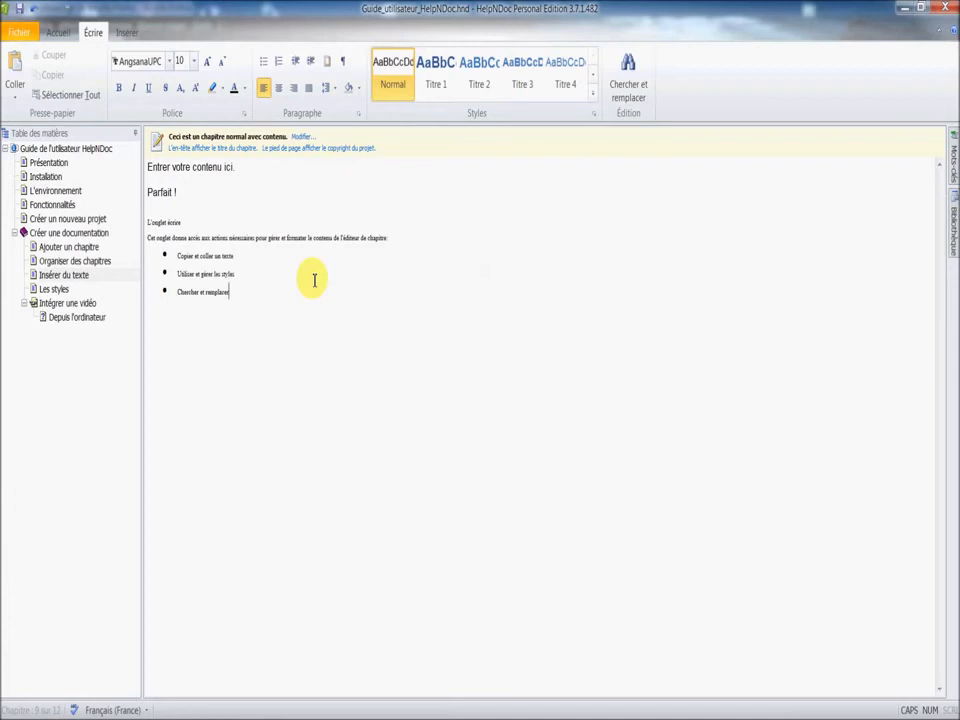
Apply the Normal style to all the text in the Insérer du texte chapter.
click(250, 292)
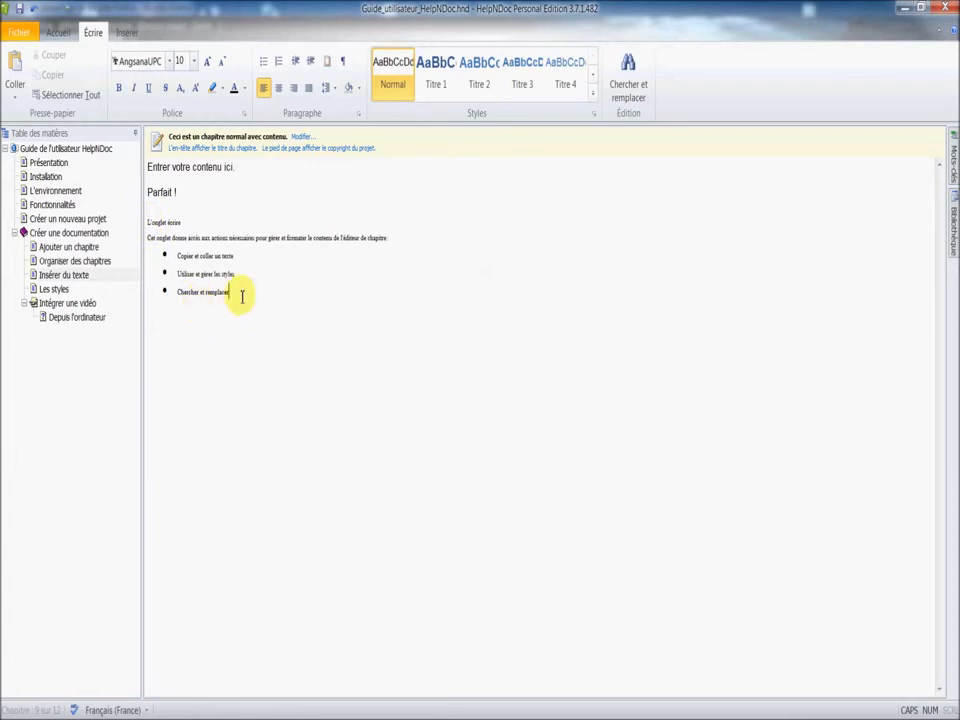
drag(233, 293, 153, 168)
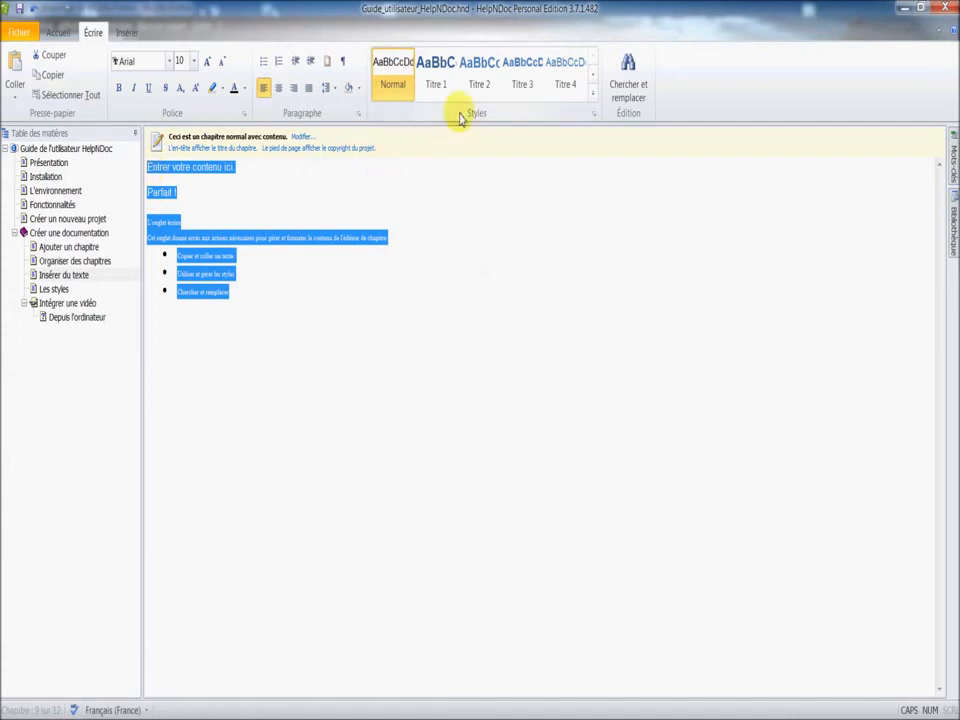
click(392, 85)
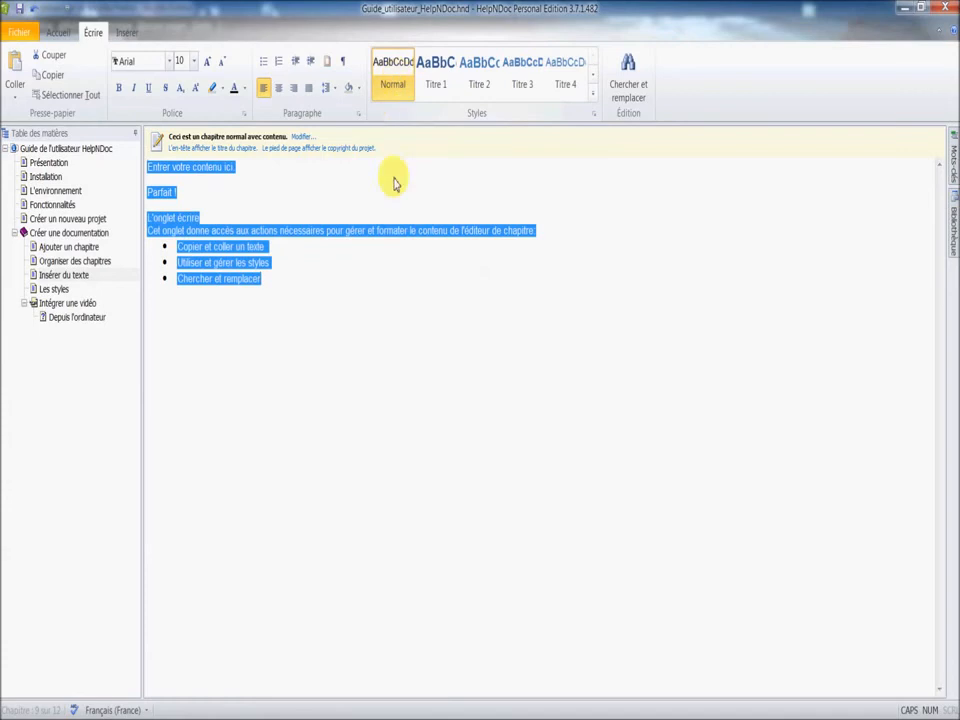
click(339, 317)
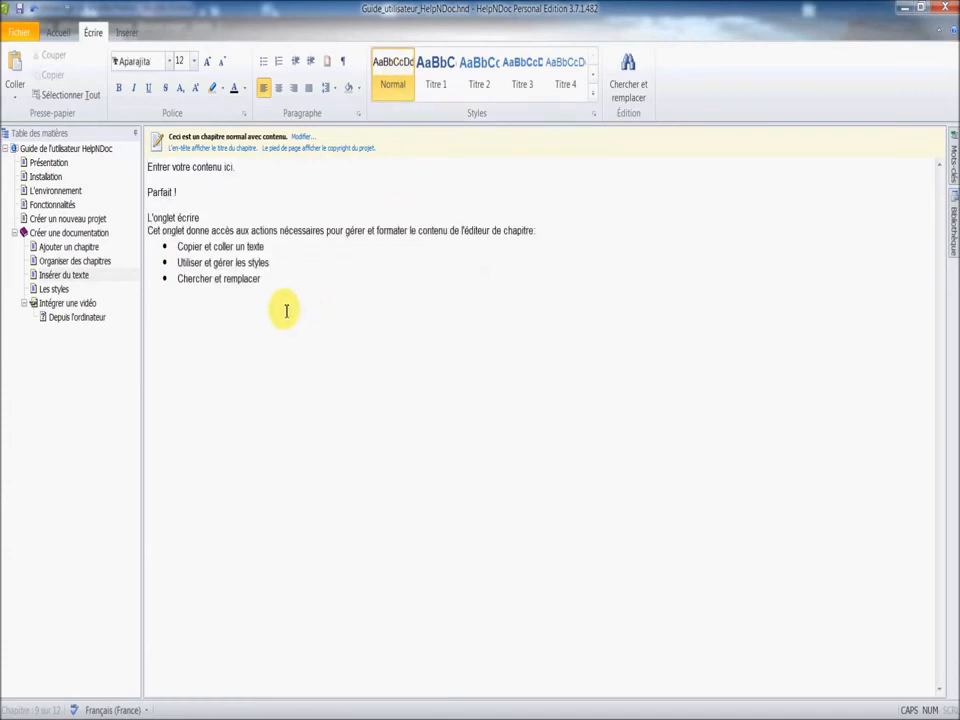
Format the line "L'onglet écrire" with the Titre 1 style.
click(217, 230)
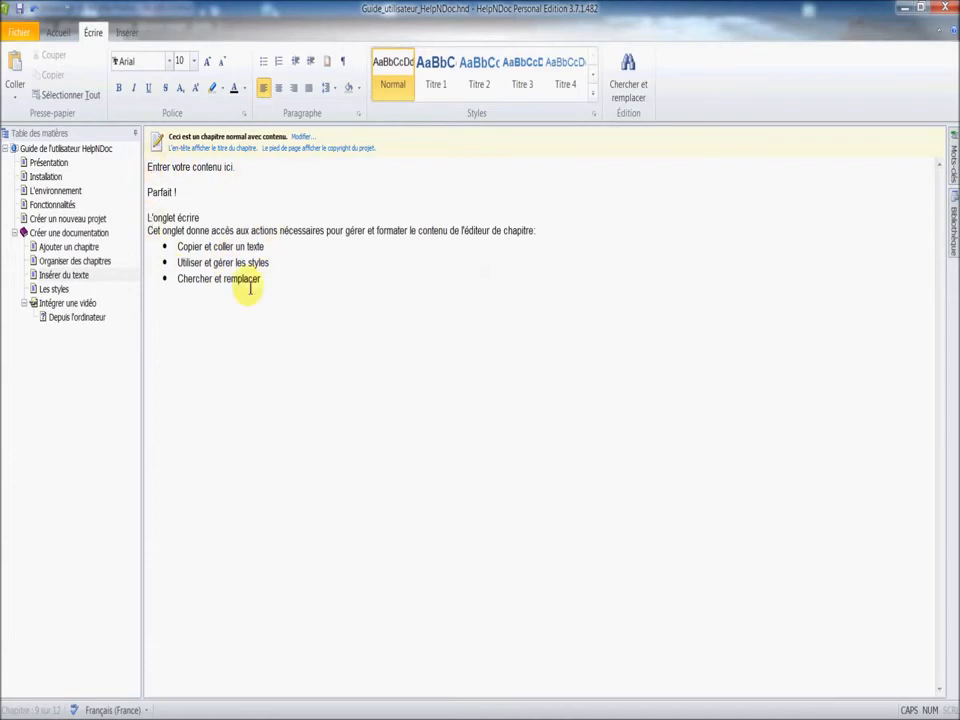
drag(200, 218, 148, 218)
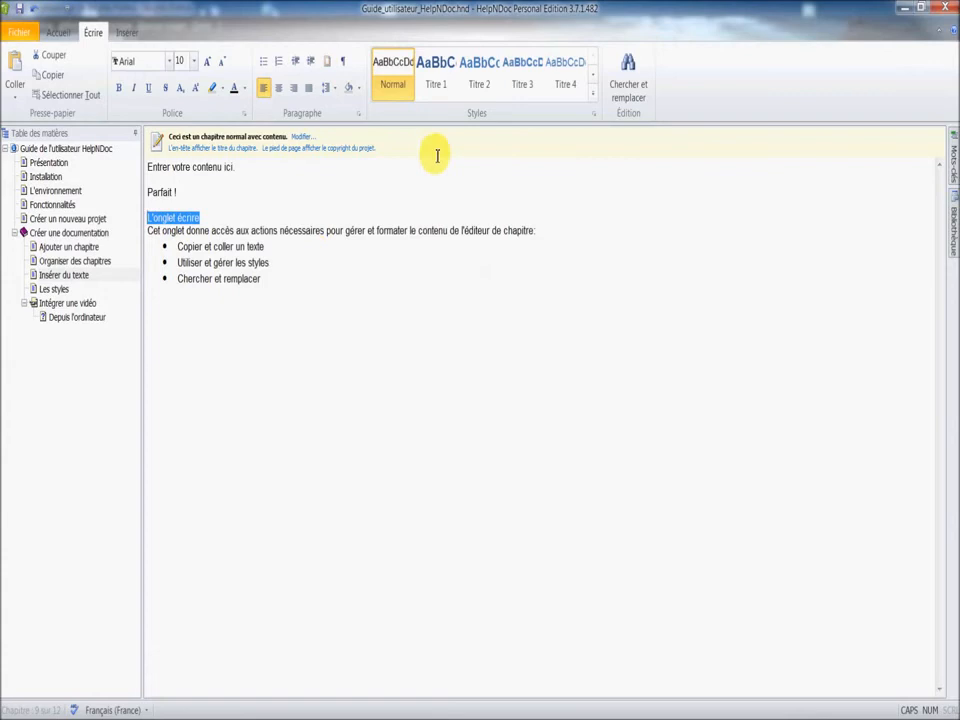
click(444, 85)
click(410, 322)
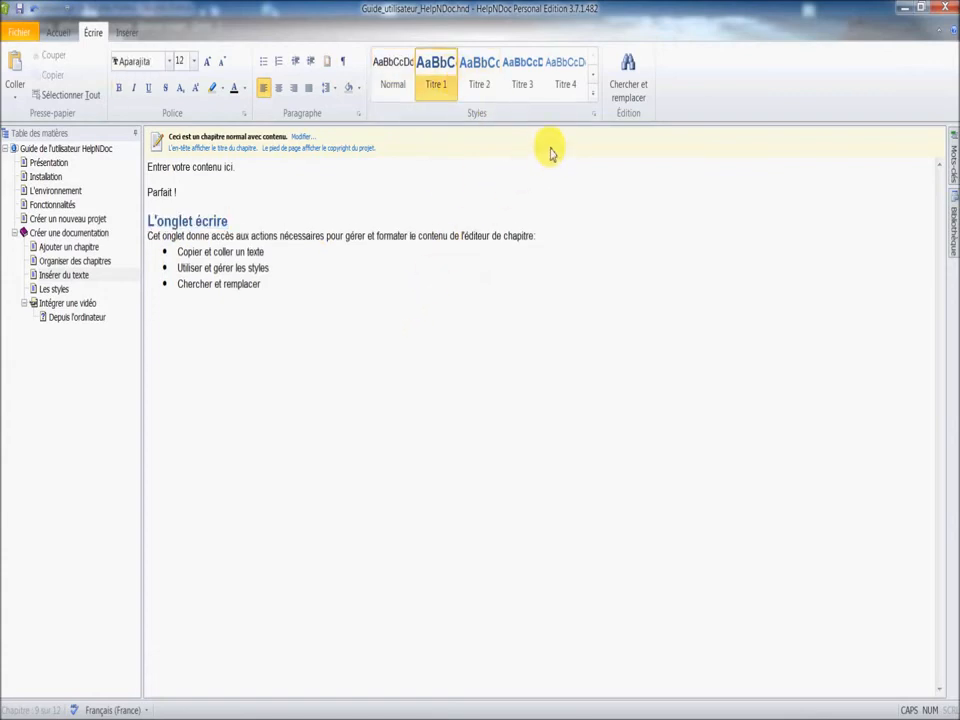
Look through the available heading styles and preview Titre 2 and Titre 5 in the project's style manager.
click(593, 80)
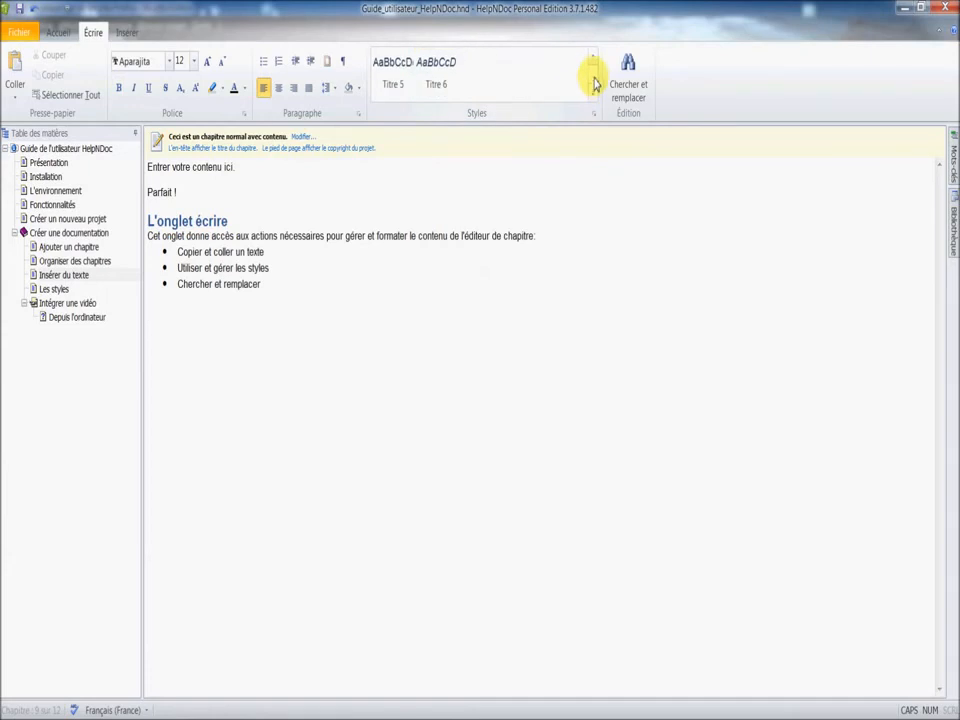
click(595, 62)
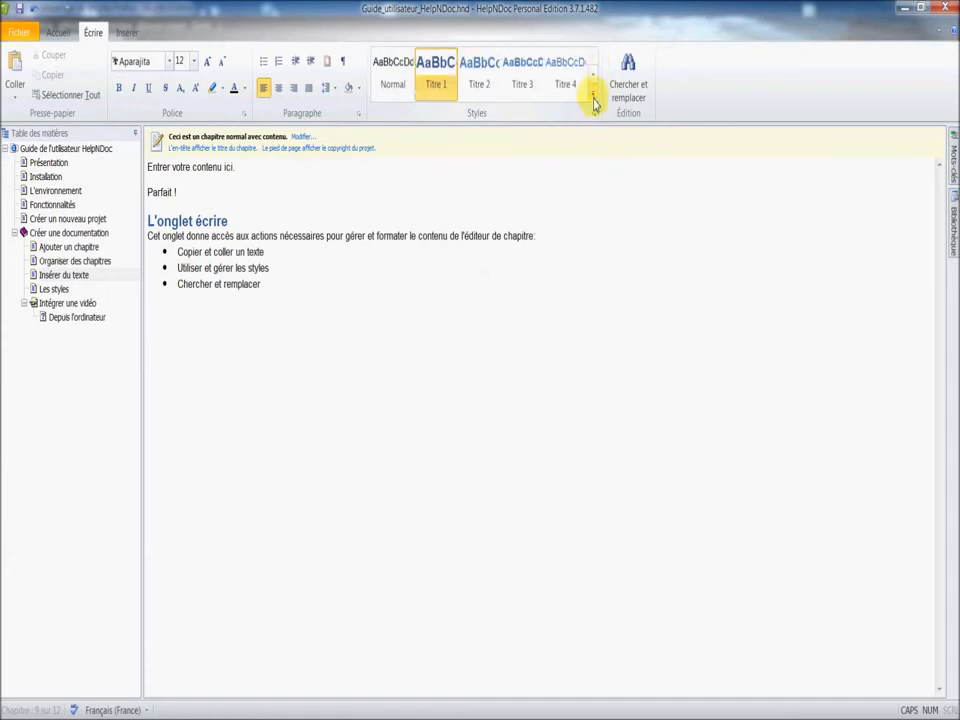
click(593, 102)
click(592, 117)
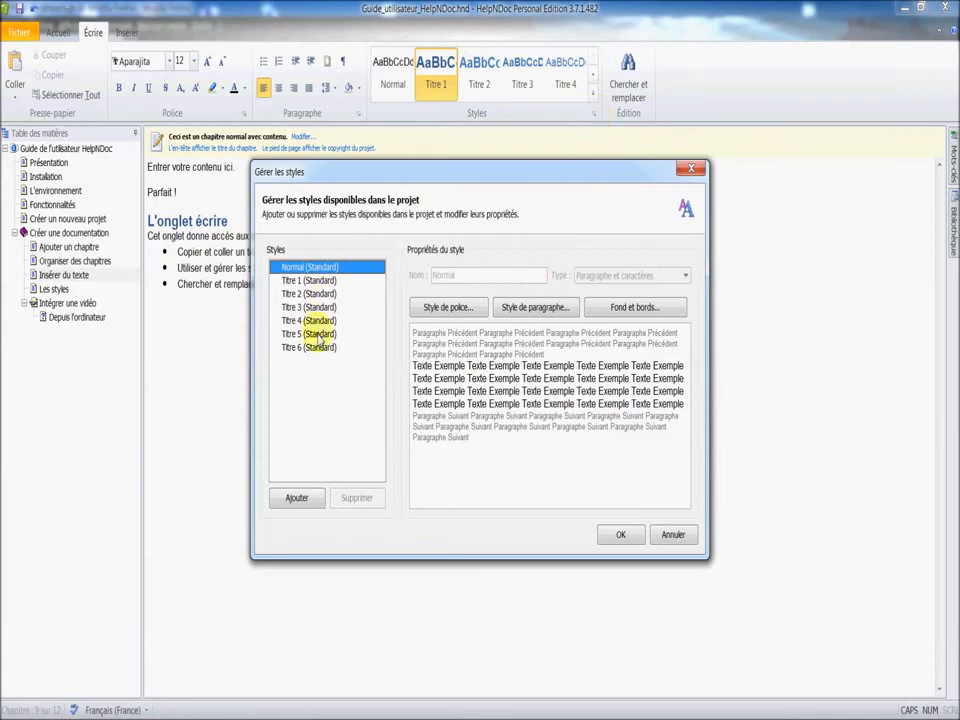
click(308, 293)
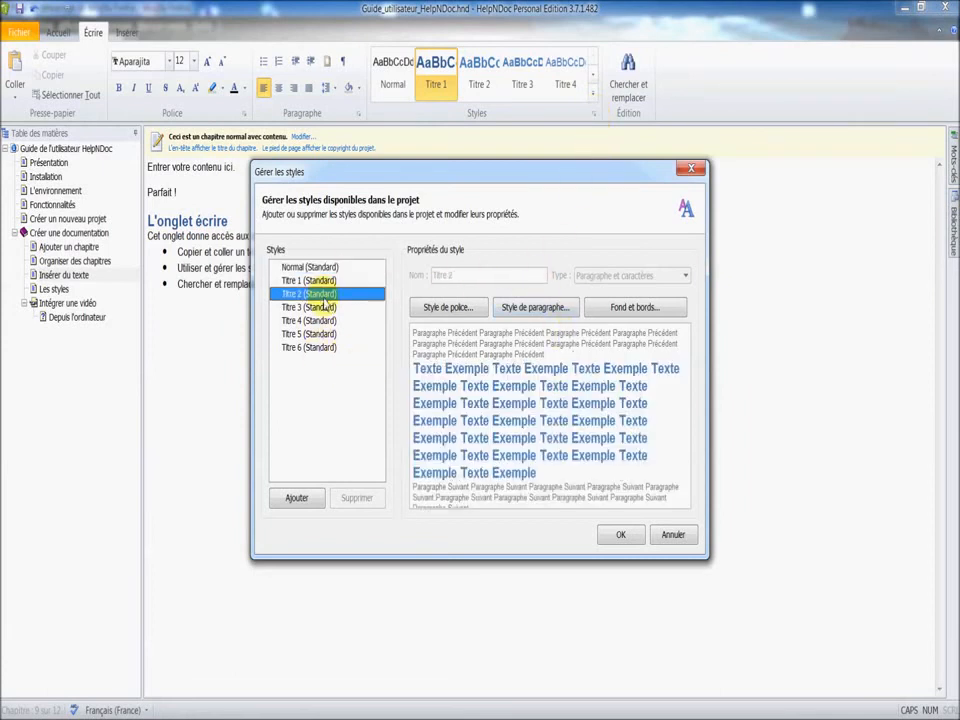
click(308, 333)
Try adding a style named TITO, review its font, paragraph, border and type options, and discard it.
click(297, 499)
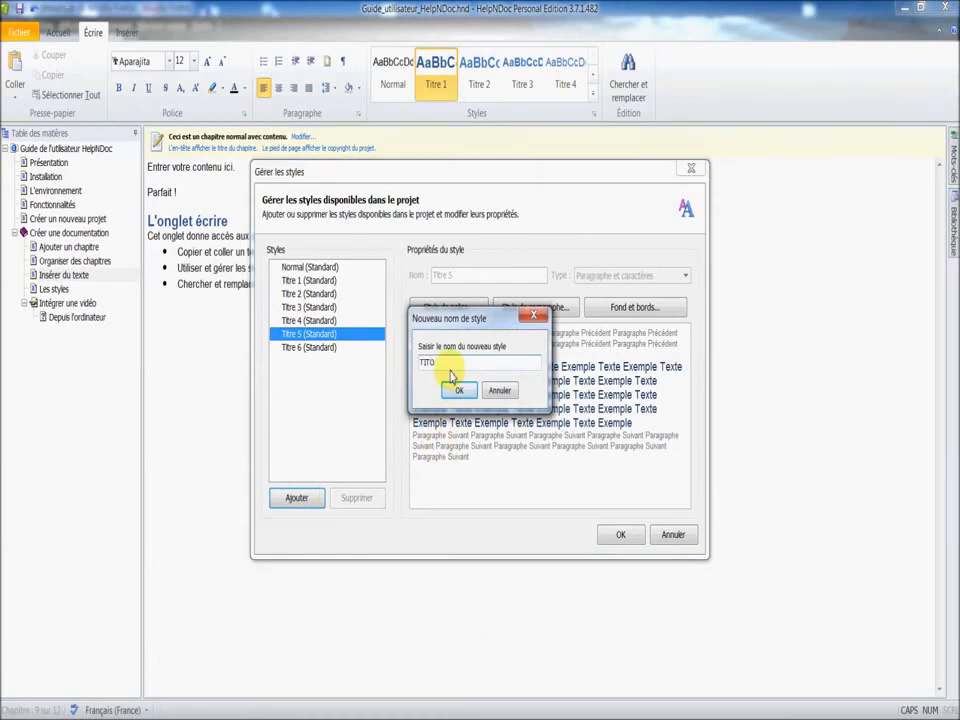
click(455, 390)
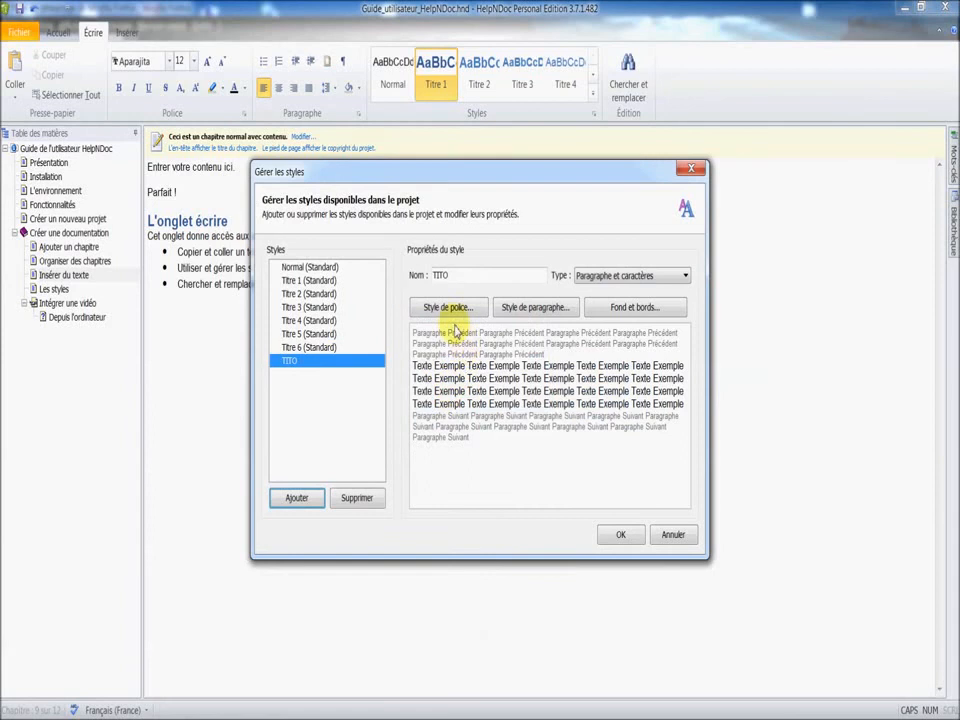
click(449, 308)
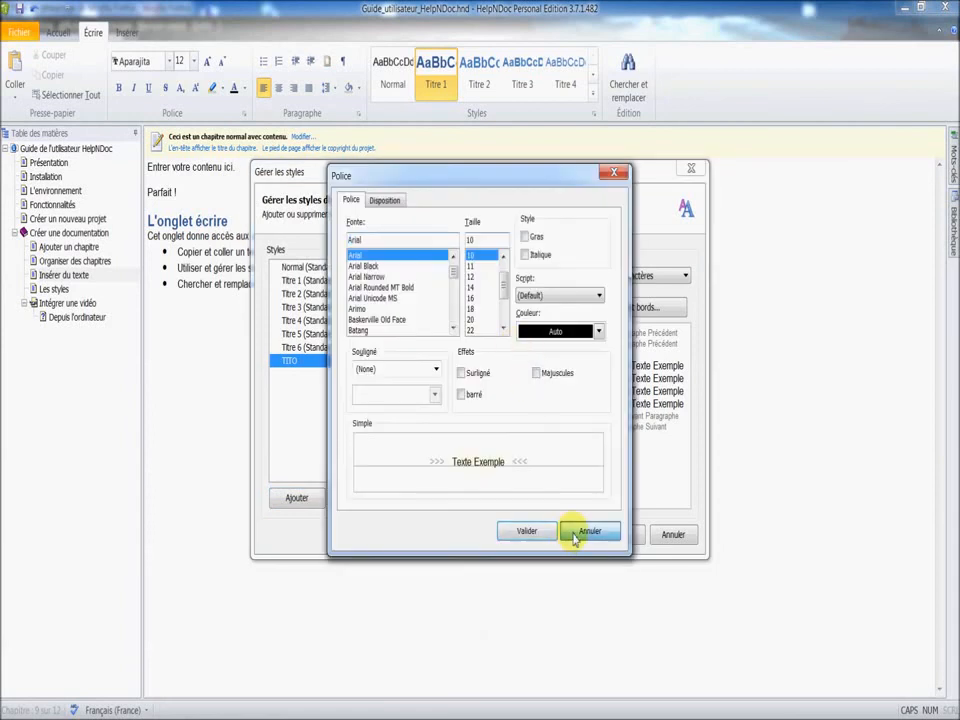
click(575, 537)
click(548, 310)
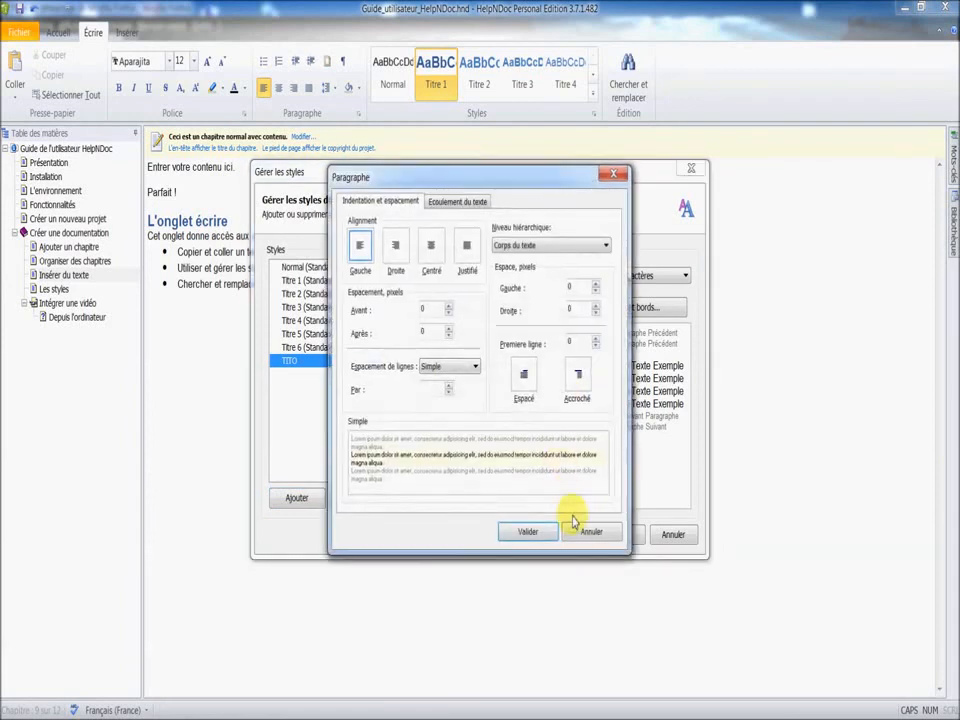
click(591, 531)
click(621, 306)
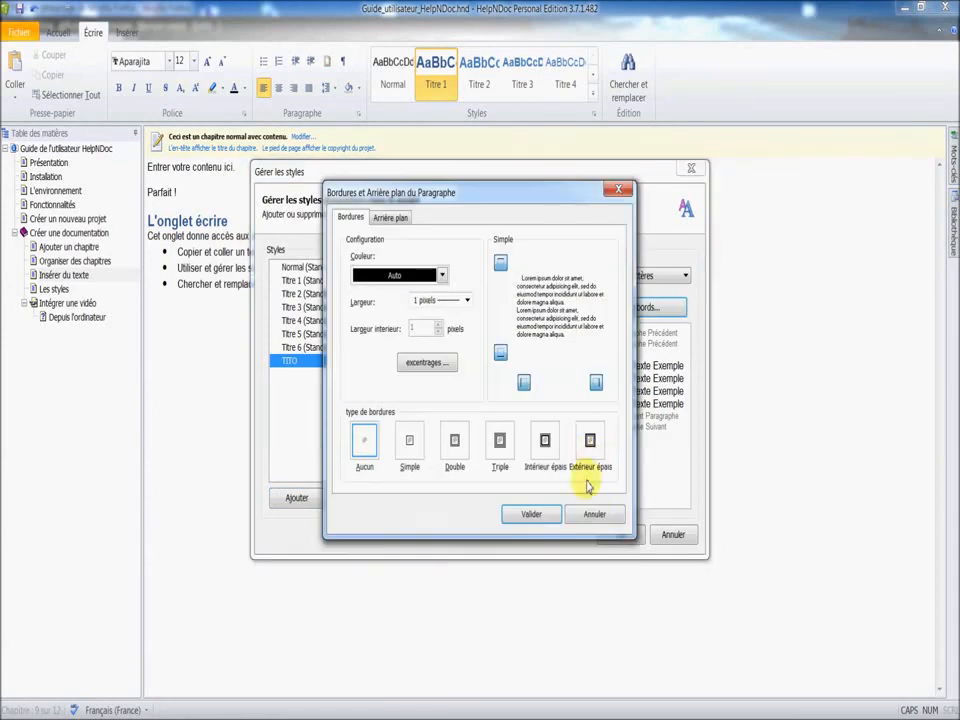
click(594, 514)
click(628, 278)
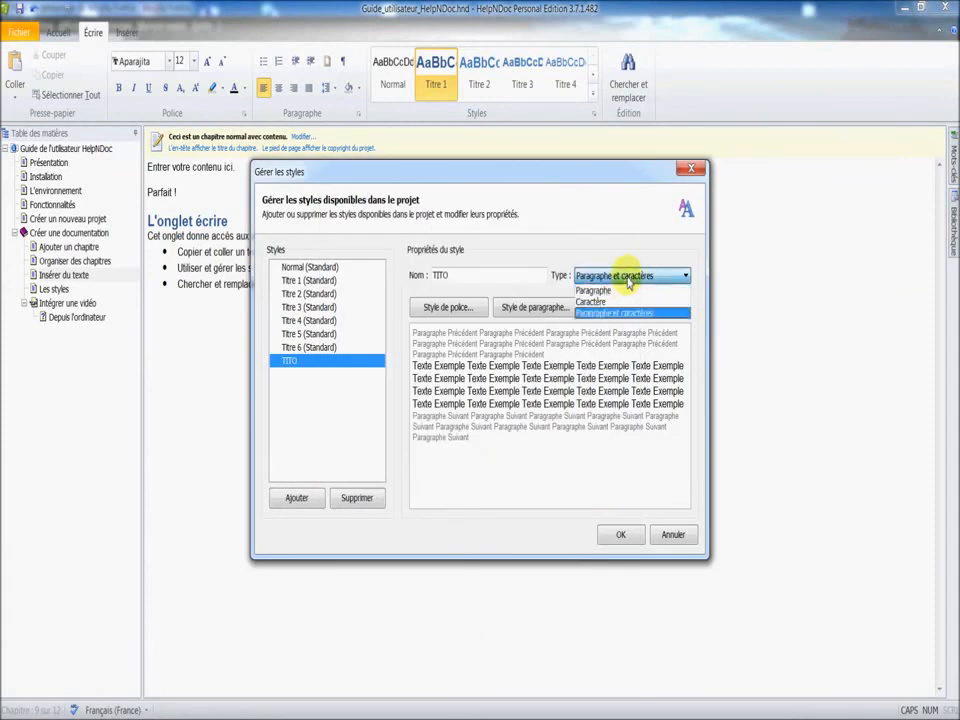
click(570, 447)
click(684, 538)
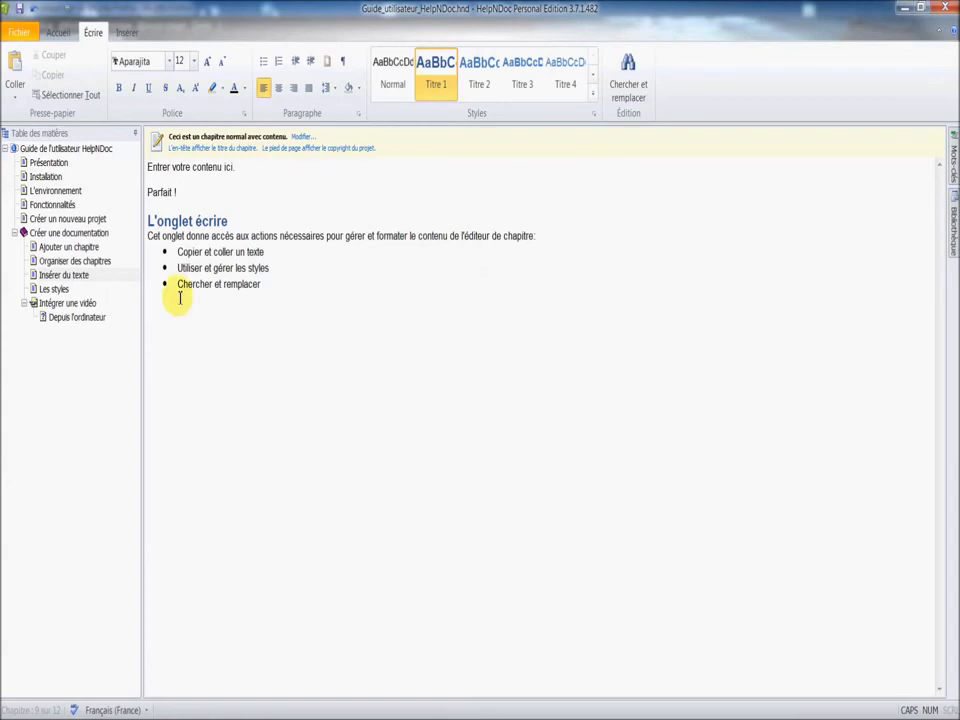
Insert the Word document THERMOFORMAGE_COURS below the bulleted list as a file included in the project.
click(128, 33)
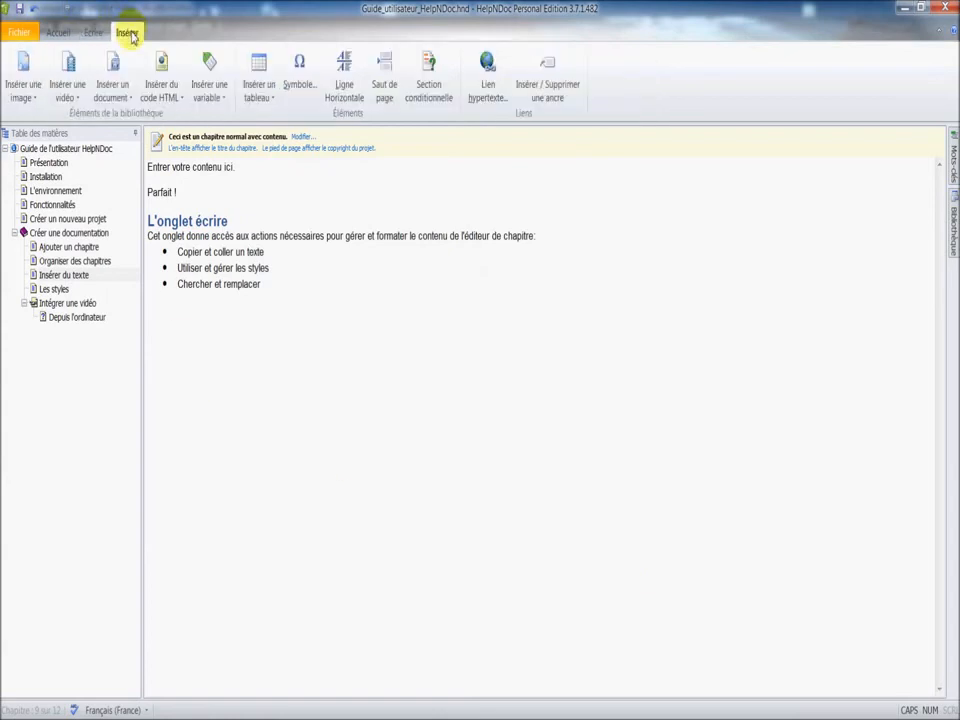
click(117, 88)
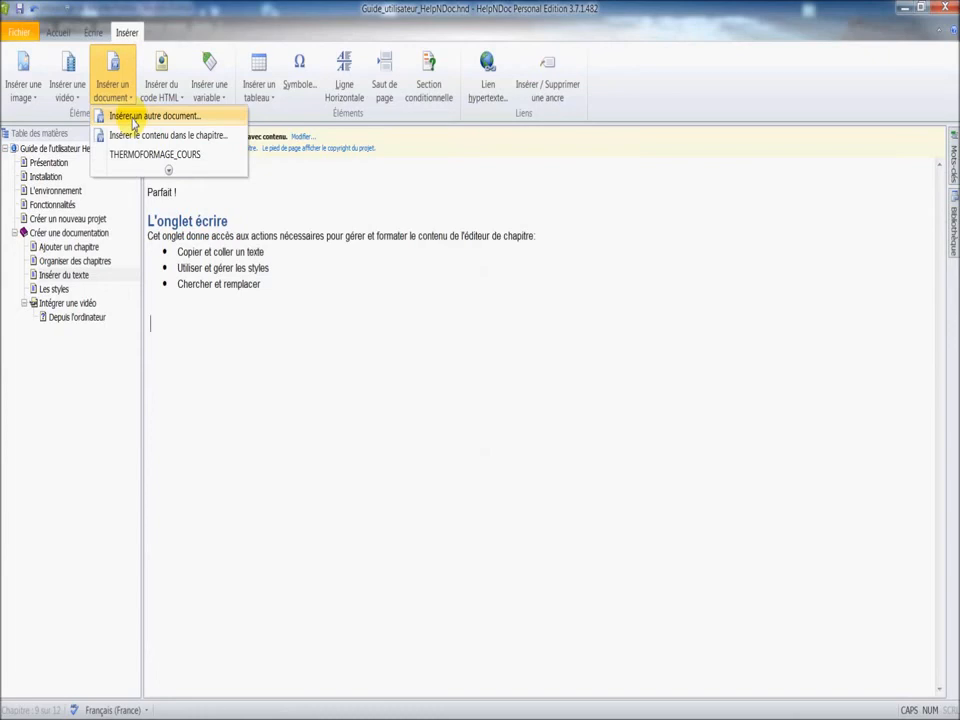
click(133, 120)
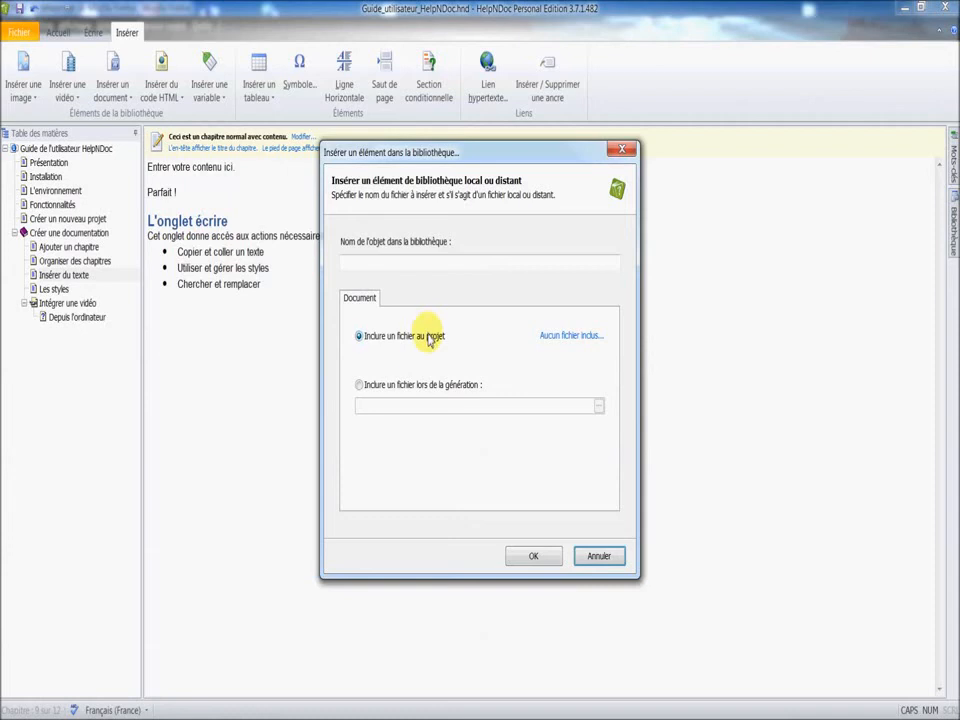
click(563, 343)
click(606, 377)
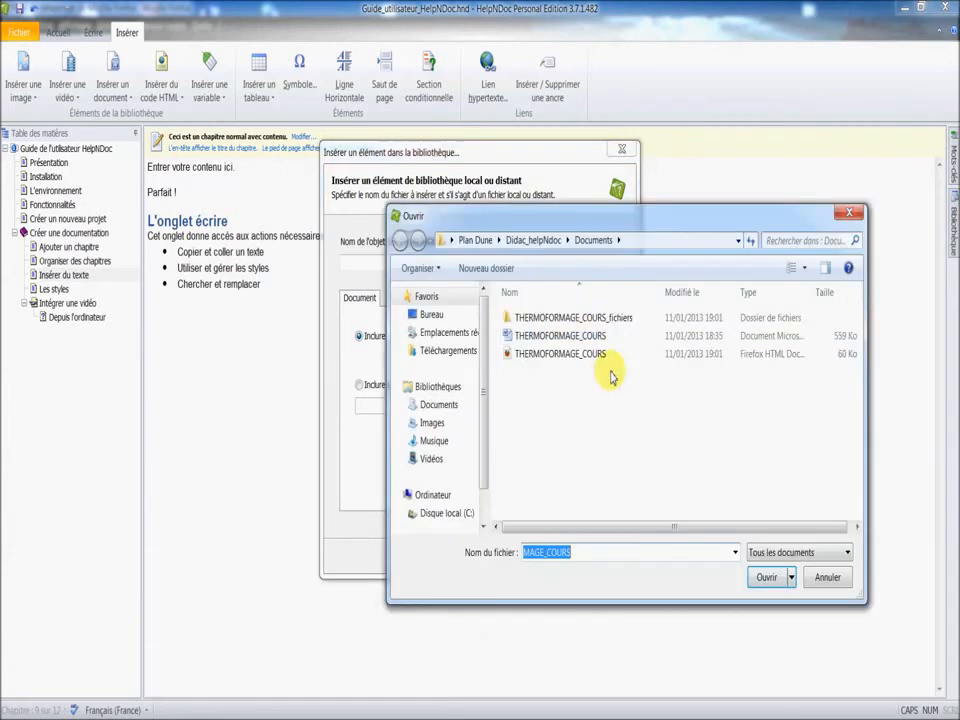
click(583, 336)
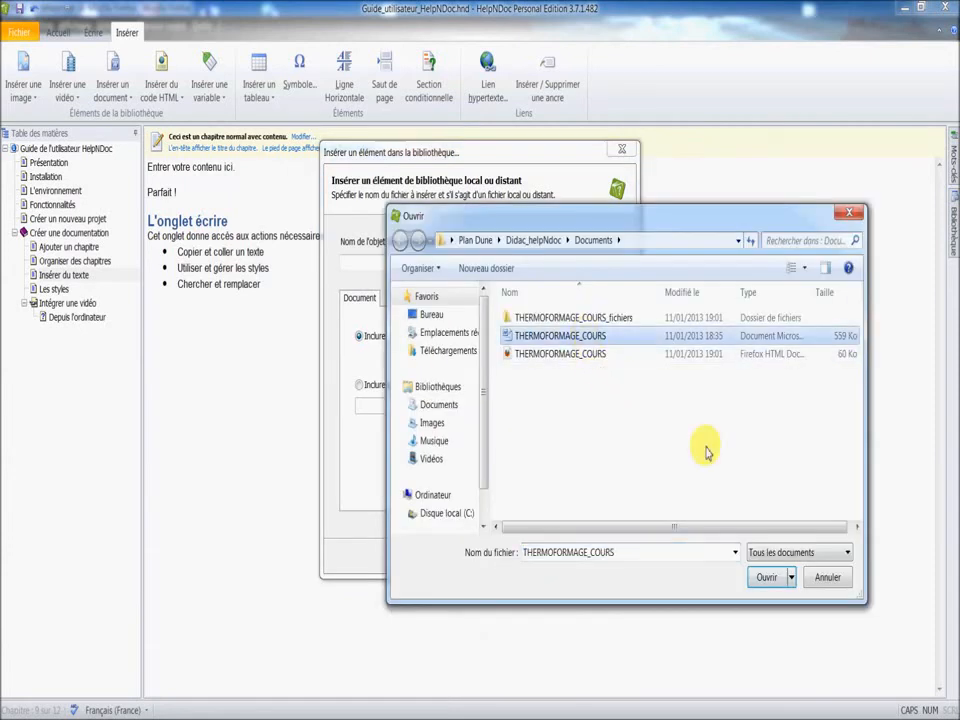
click(767, 579)
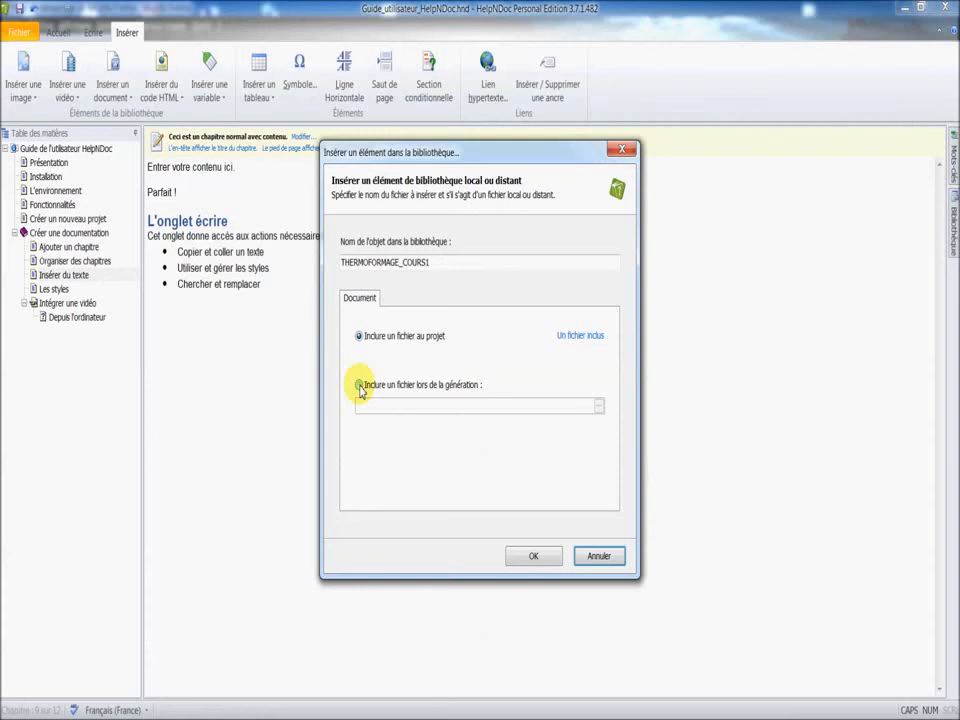
click(535, 558)
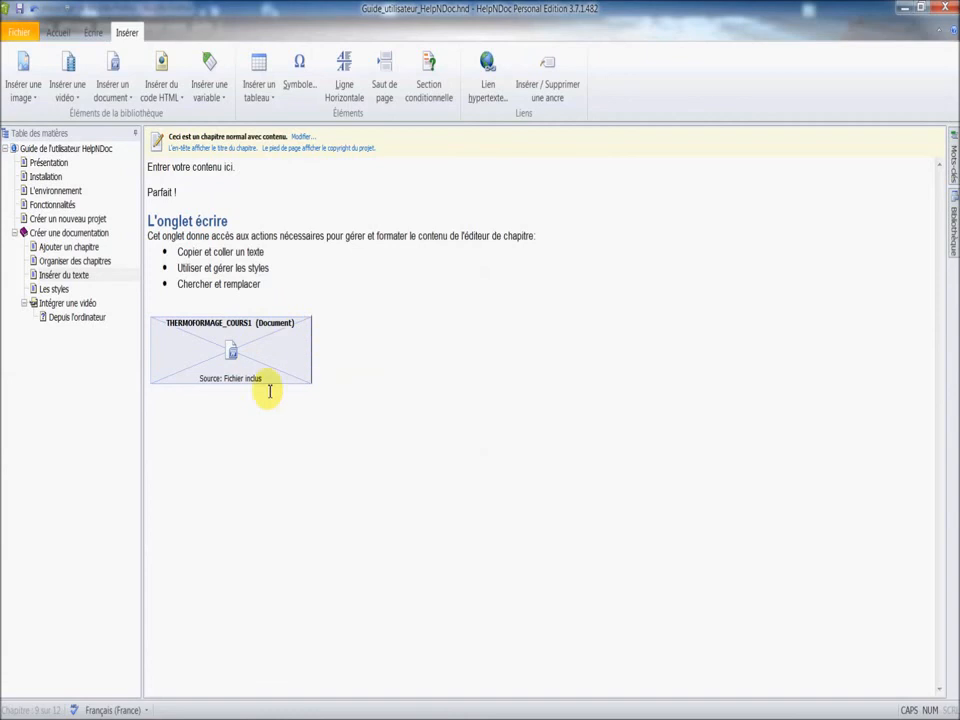
Generate the project's HTML documentation.
mouse_move(955, 242)
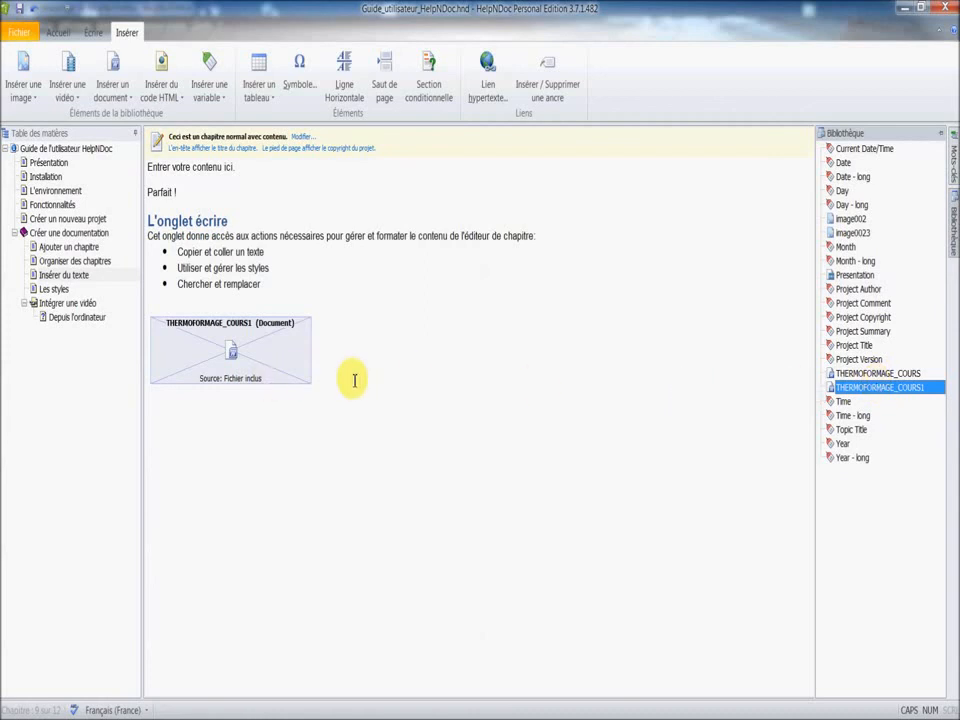
click(62, 35)
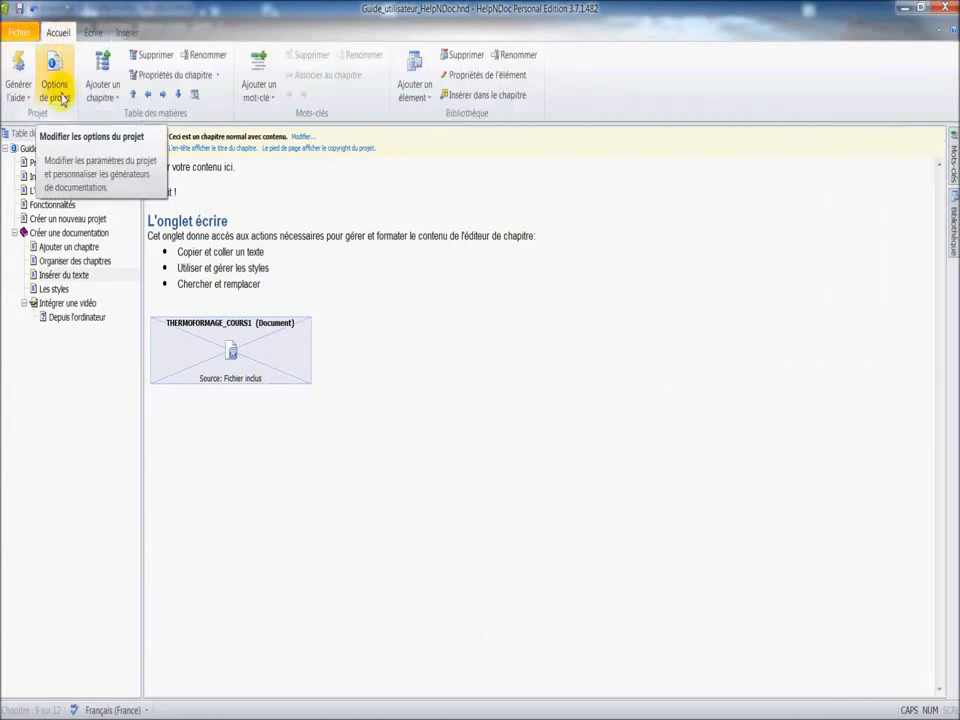
click(18, 95)
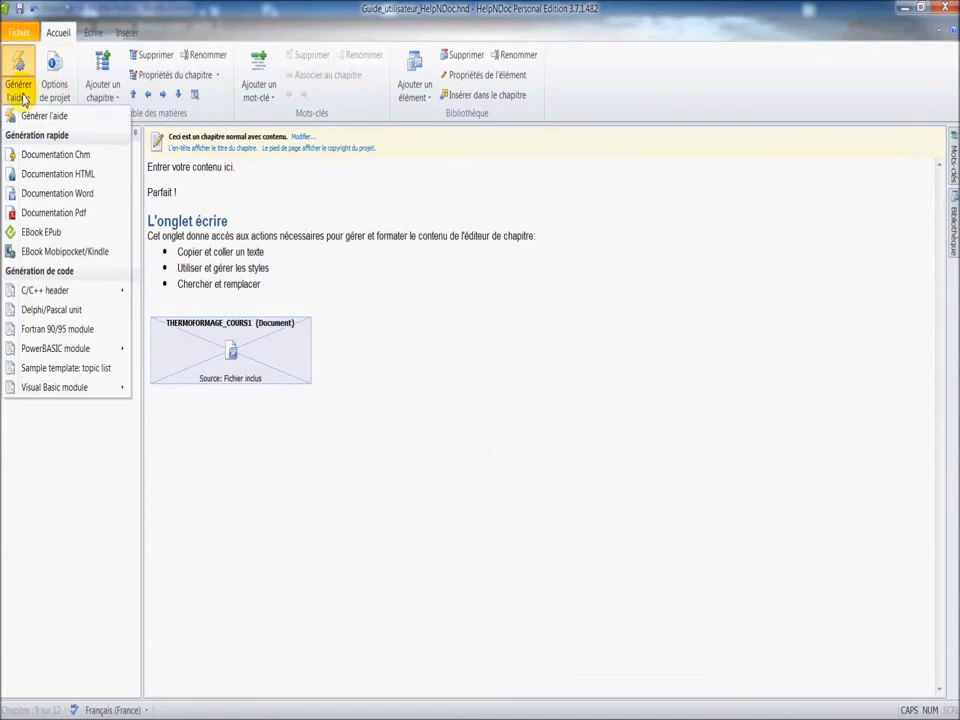
click(66, 175)
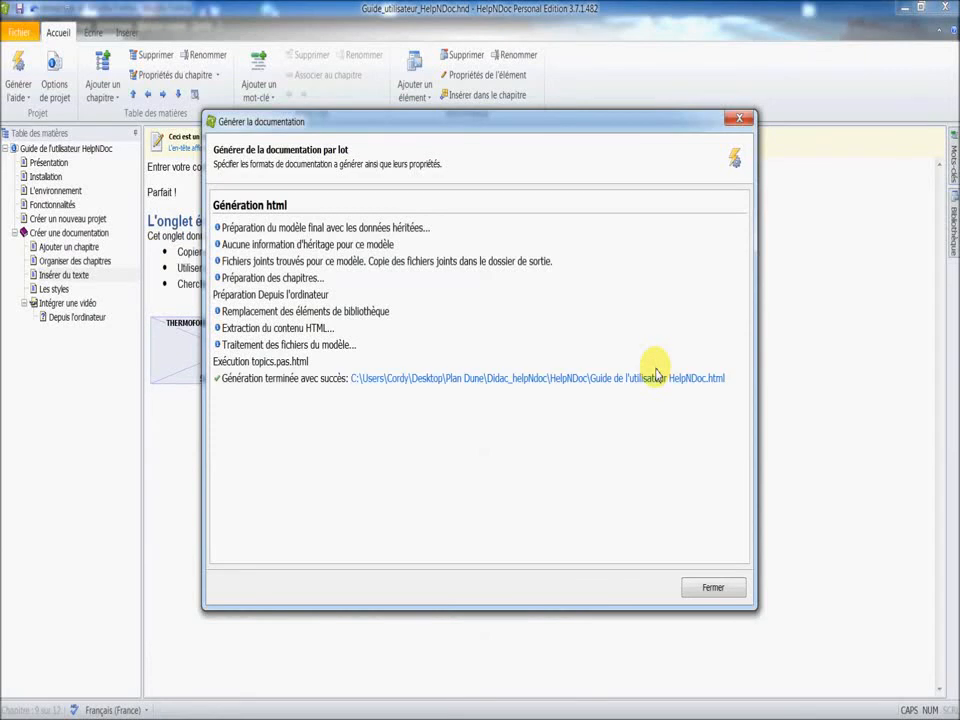
View the generated guide's Insérer du texte page in Firefox, return to HelpNDoc and close the generation report.
click(657, 379)
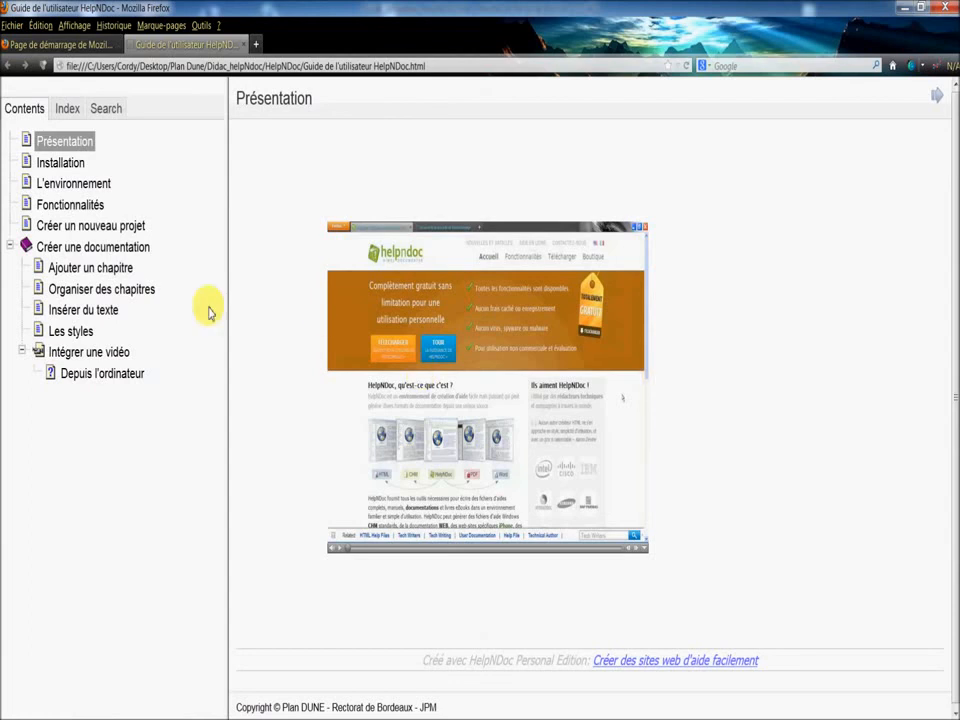
click(83, 312)
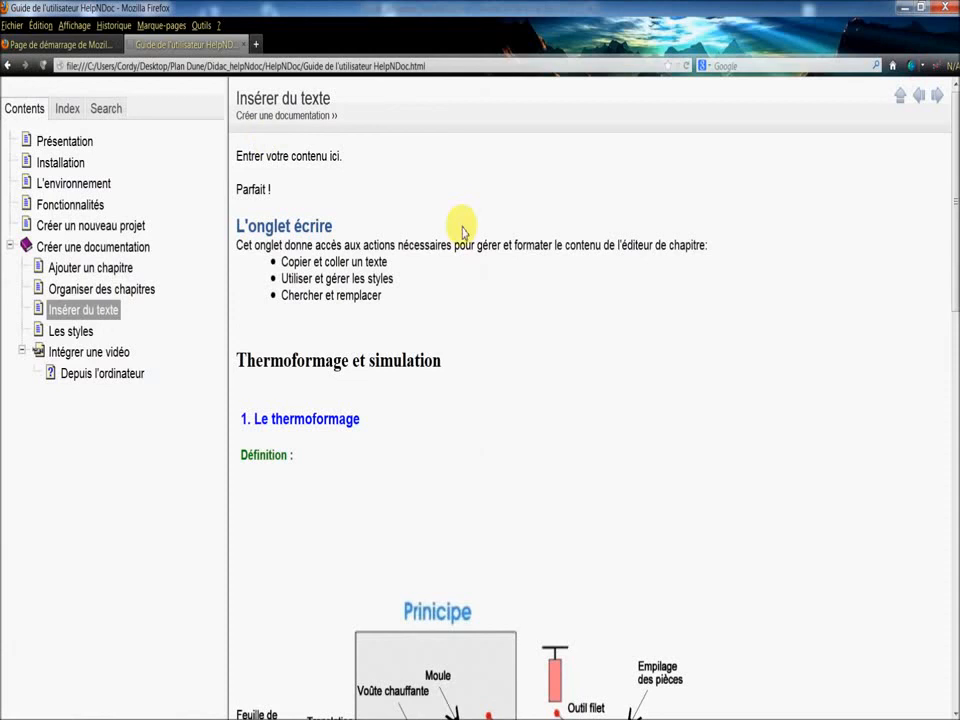
mouse_move(952, 208)
mouse_down()
mouse_move(952, 460)
mouse_move(948, 189)
mouse_up()
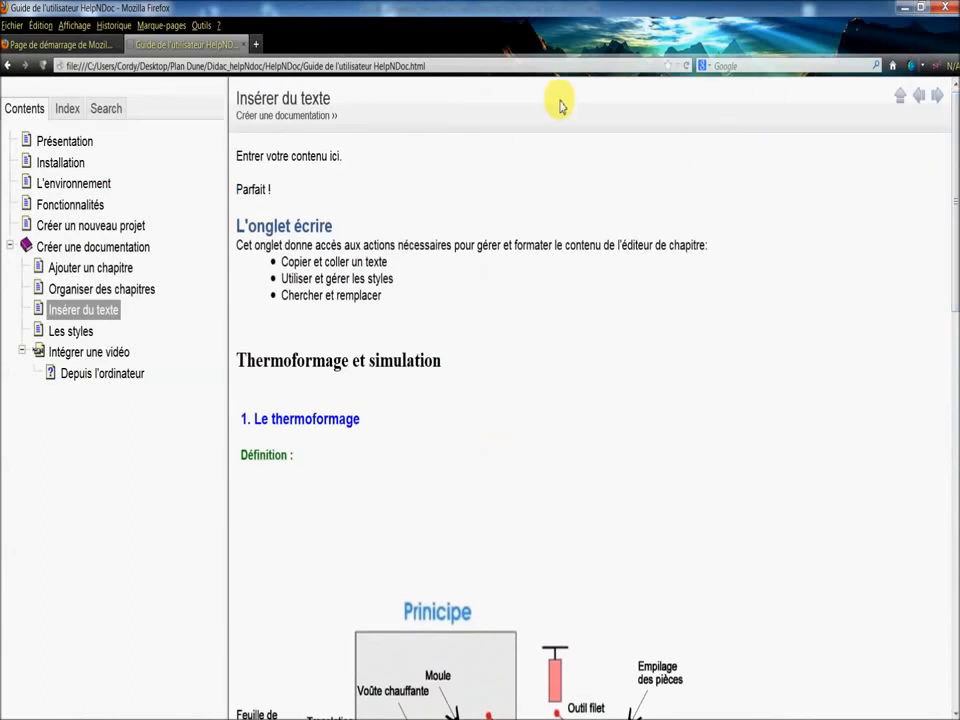
click(903, 7)
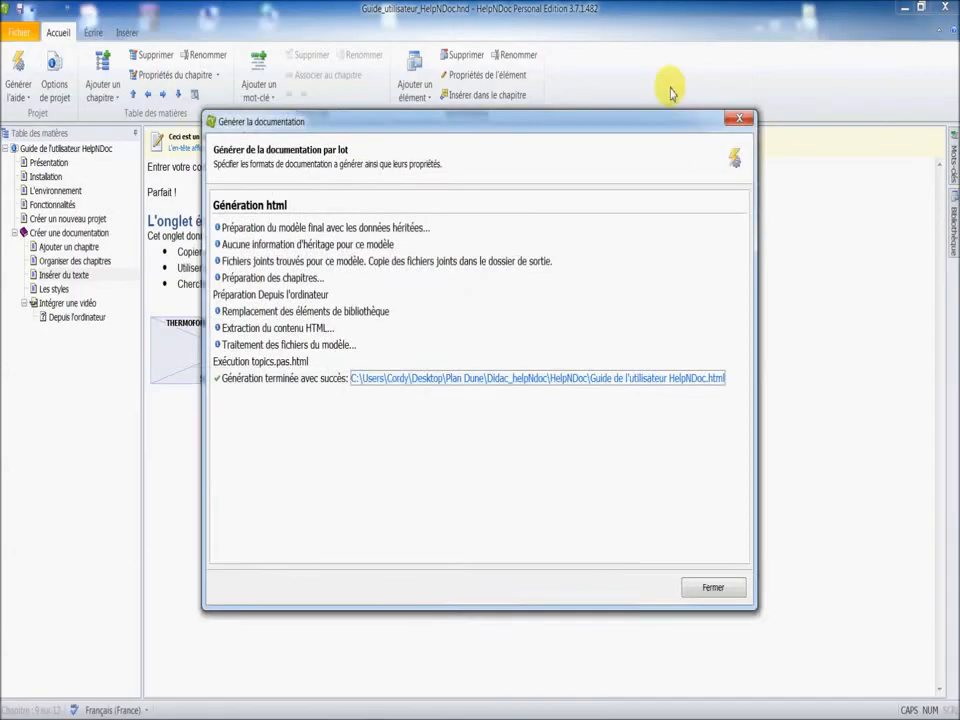
click(739, 118)
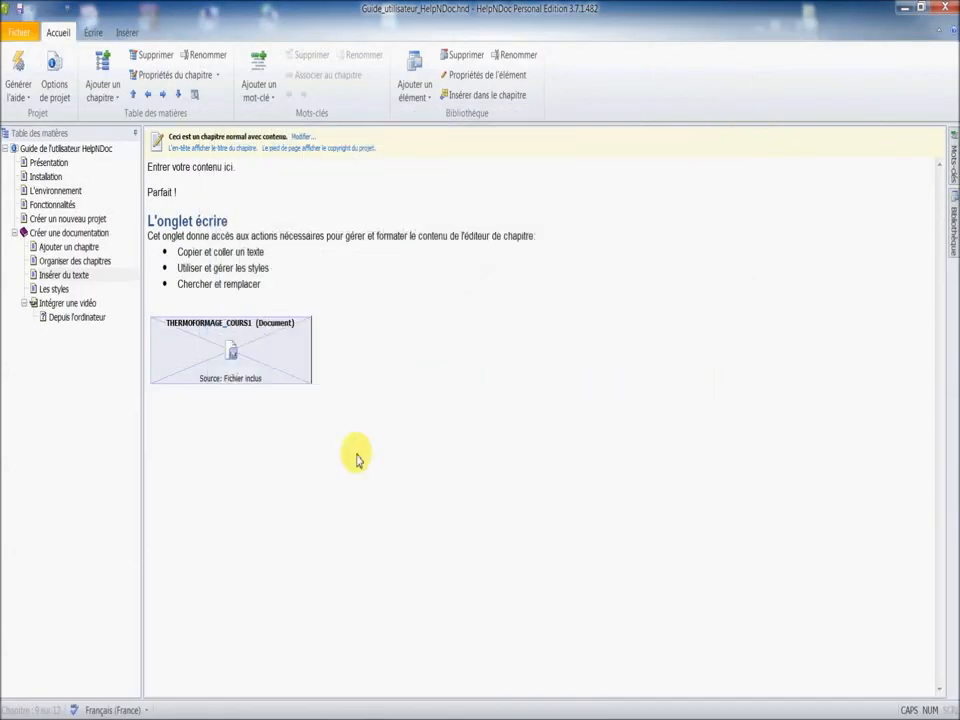
Replace the THERMOFORMAGE_COURS1 document placeholder below the bulleted list with the content of the HTML file THERMOFORMAGE_COURS, inserted directly into the chapter.
click(281, 376)
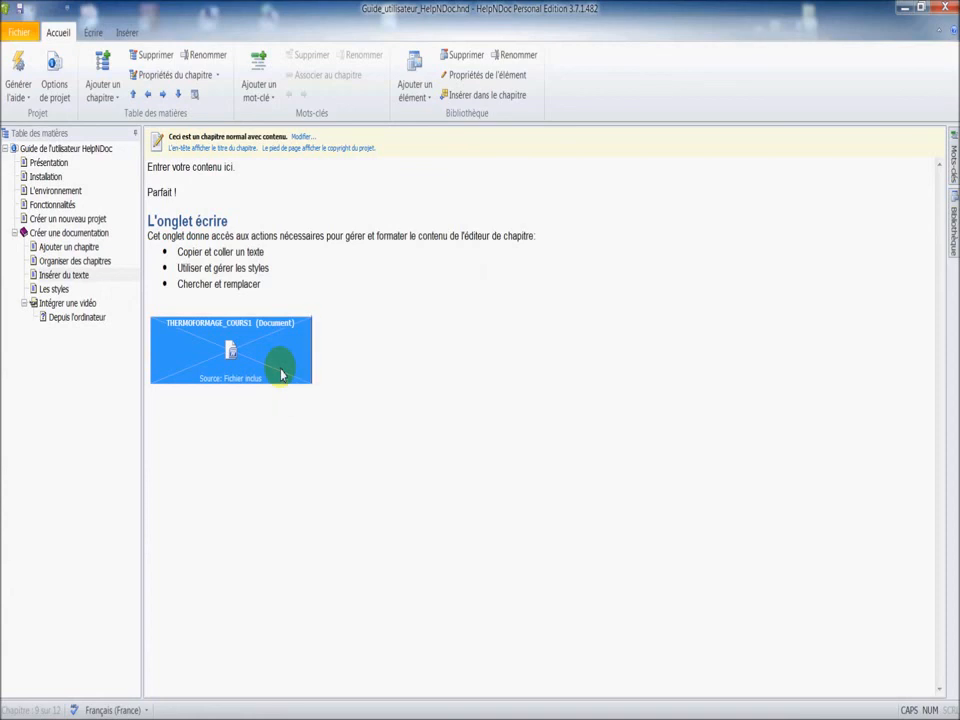
key(Delete)
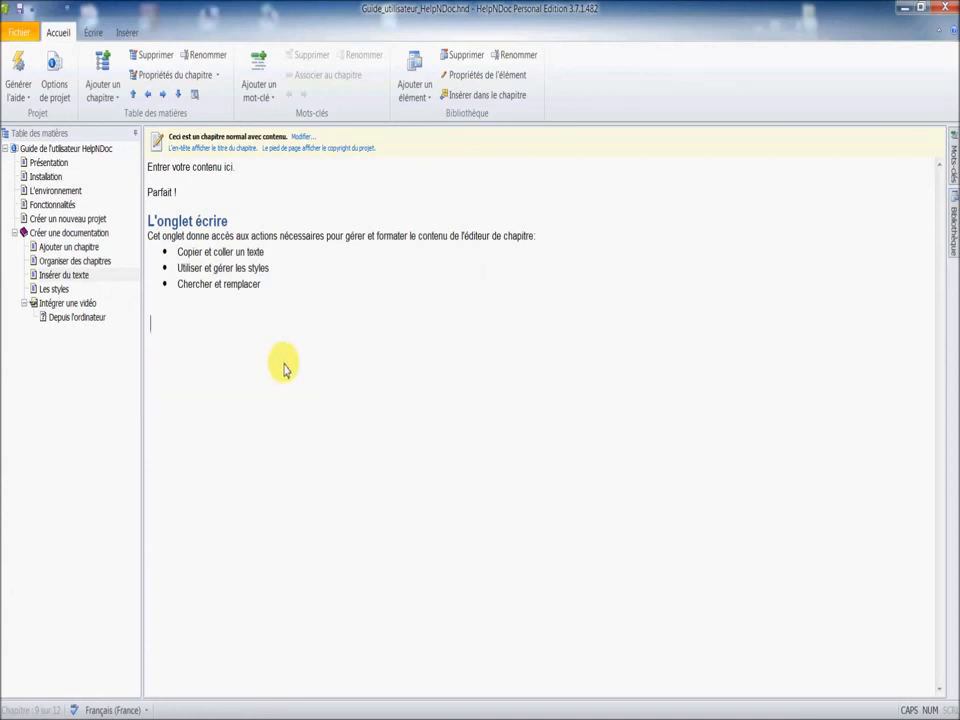
click(126, 32)
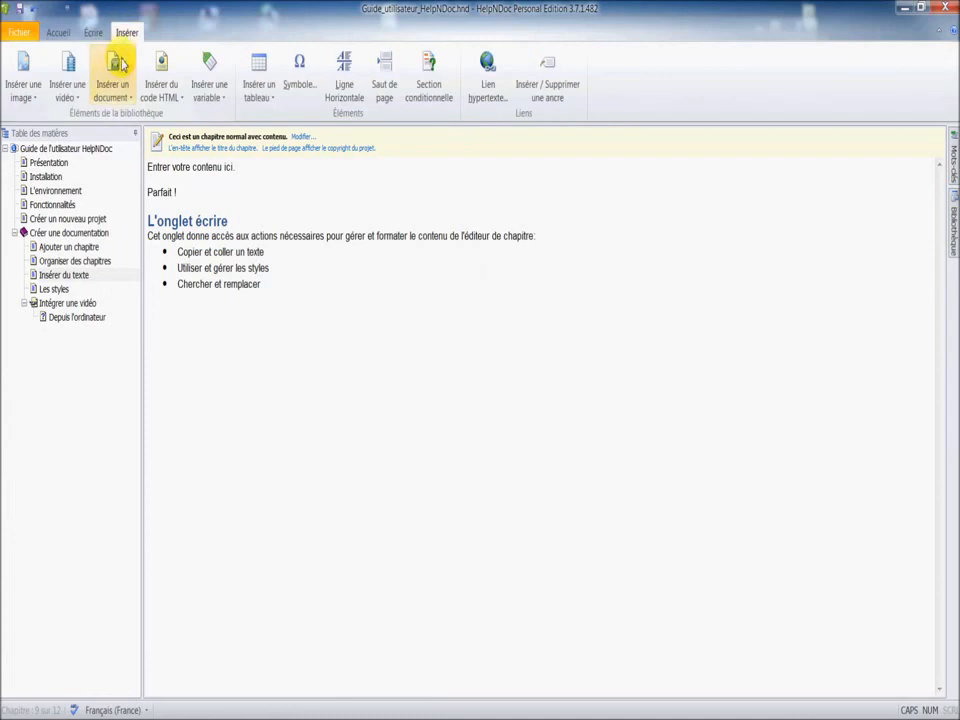
click(122, 96)
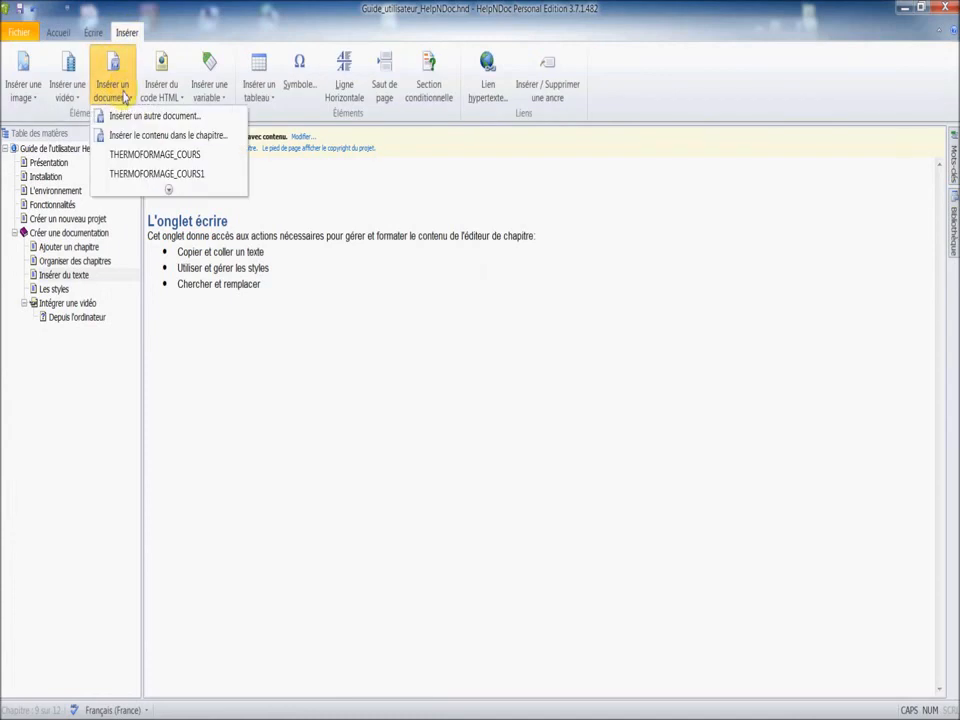
click(160, 138)
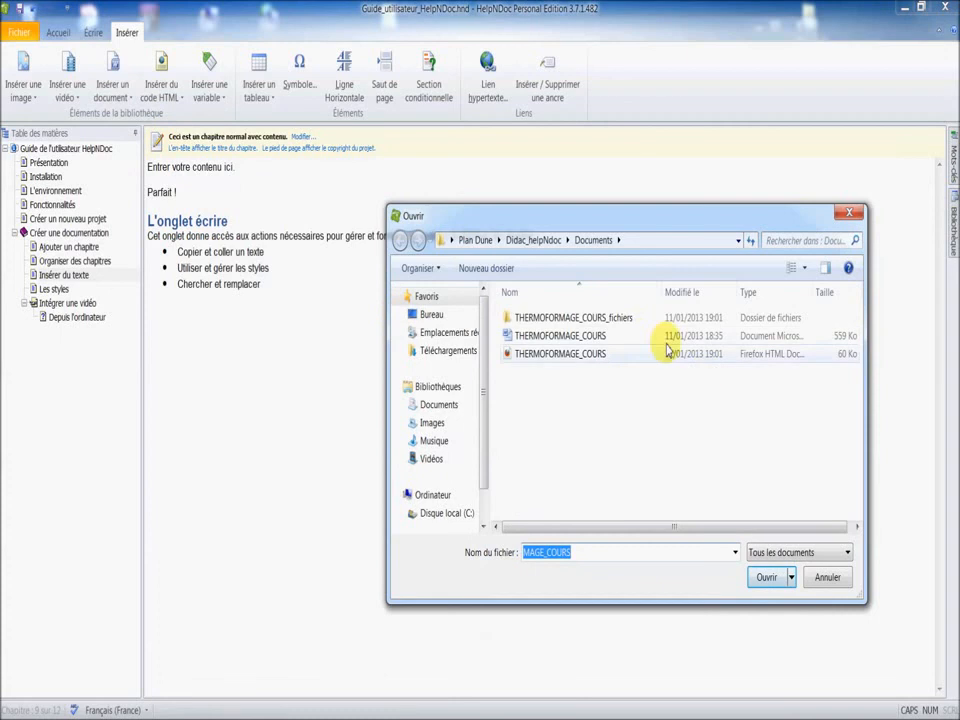
click(589, 357)
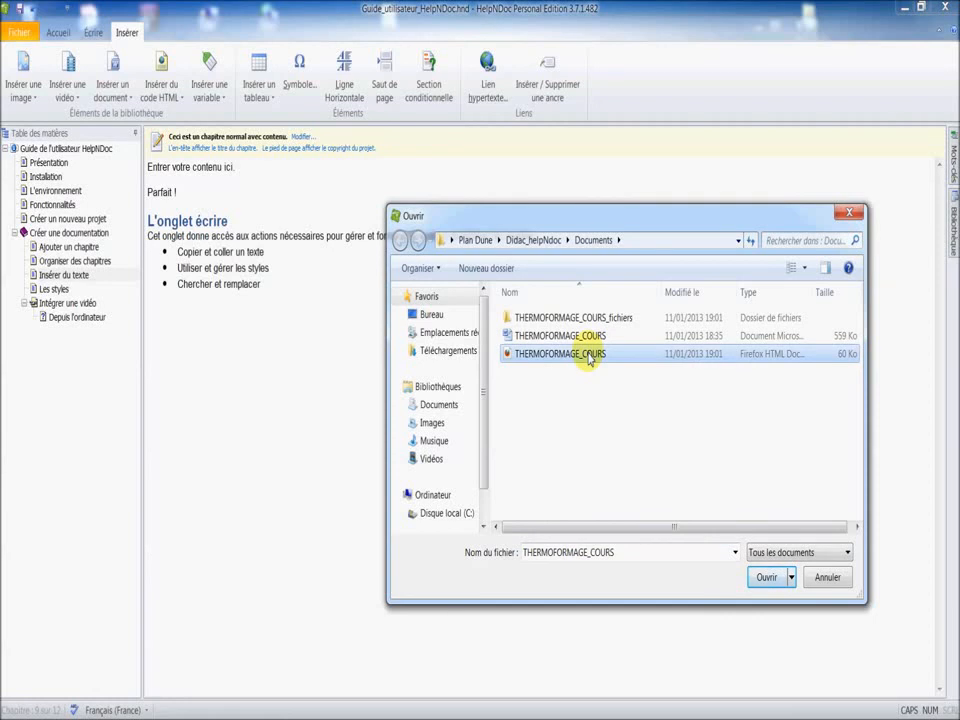
double_click(589, 355)
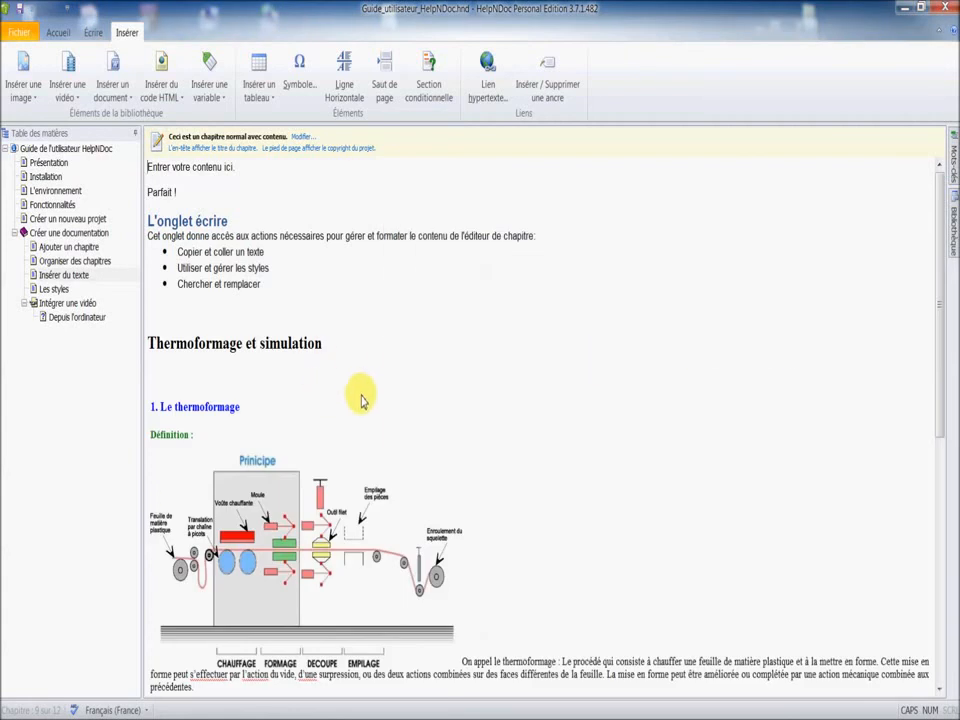
Open the project library beside the chapter, select image002 and keep the library pinned open.
mouse_move(938, 214)
mouse_down()
mouse_move(940, 330)
mouse_move(940, 205)
mouse_up()
click(950, 212)
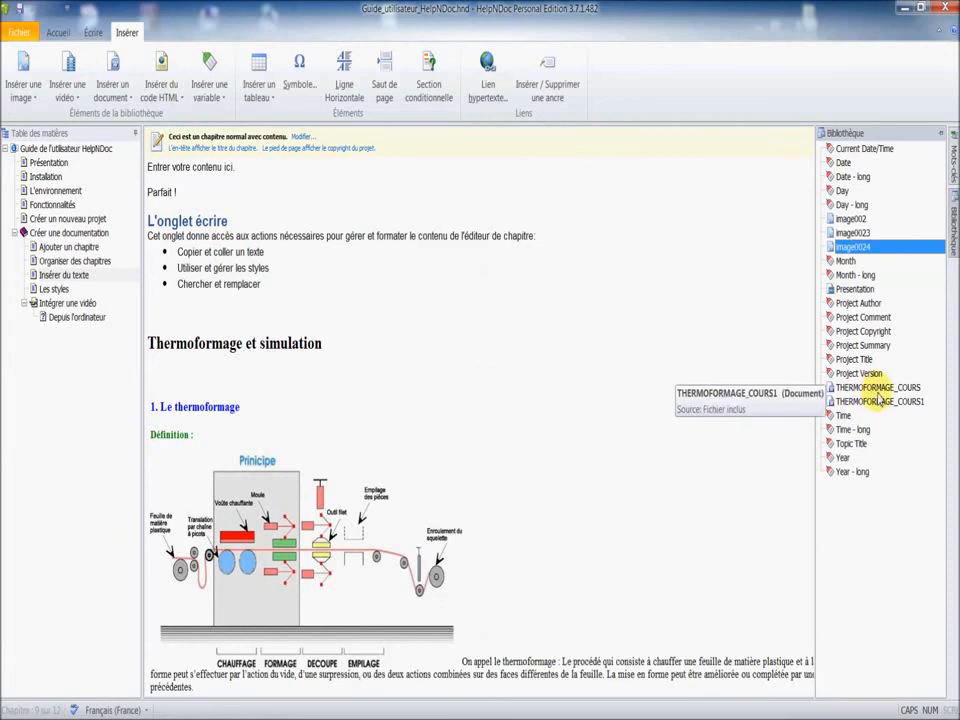
click(852, 219)
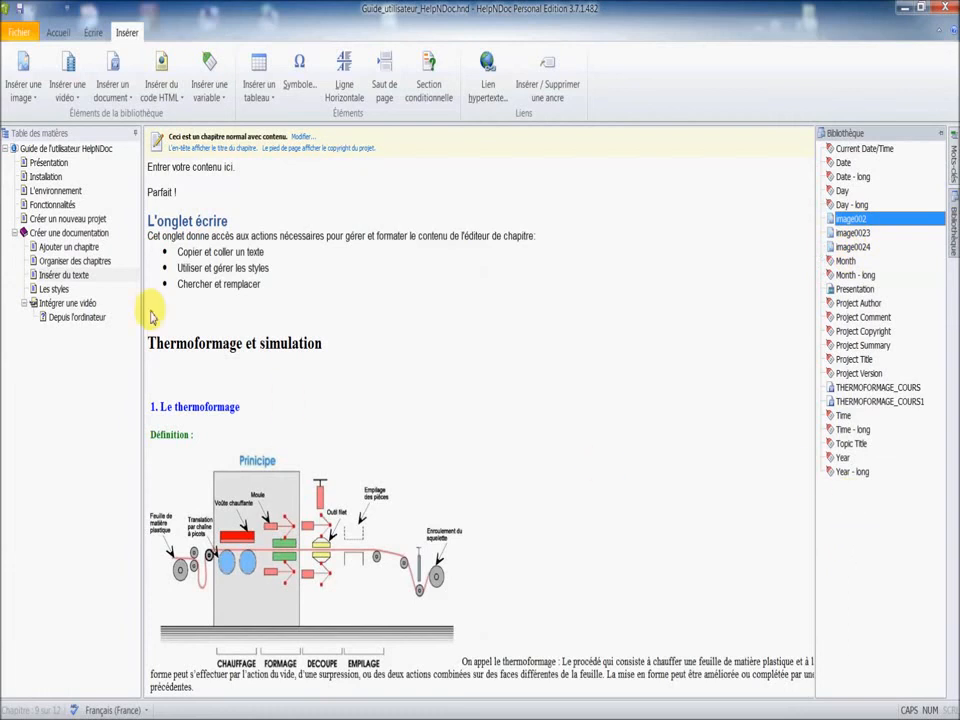
mouse_move(953, 245)
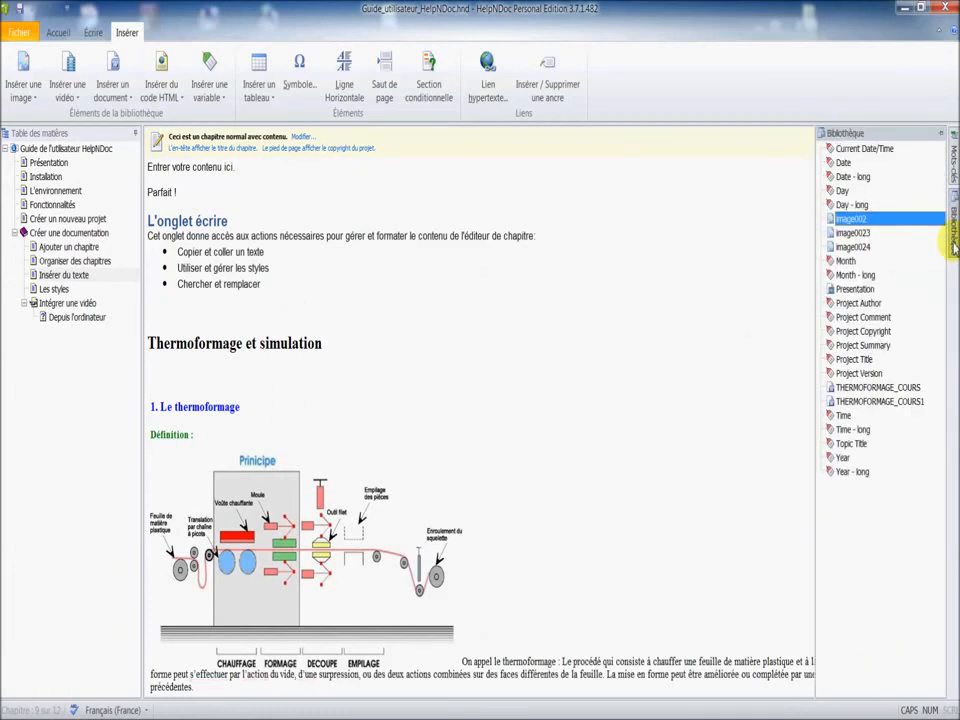
click(941, 134)
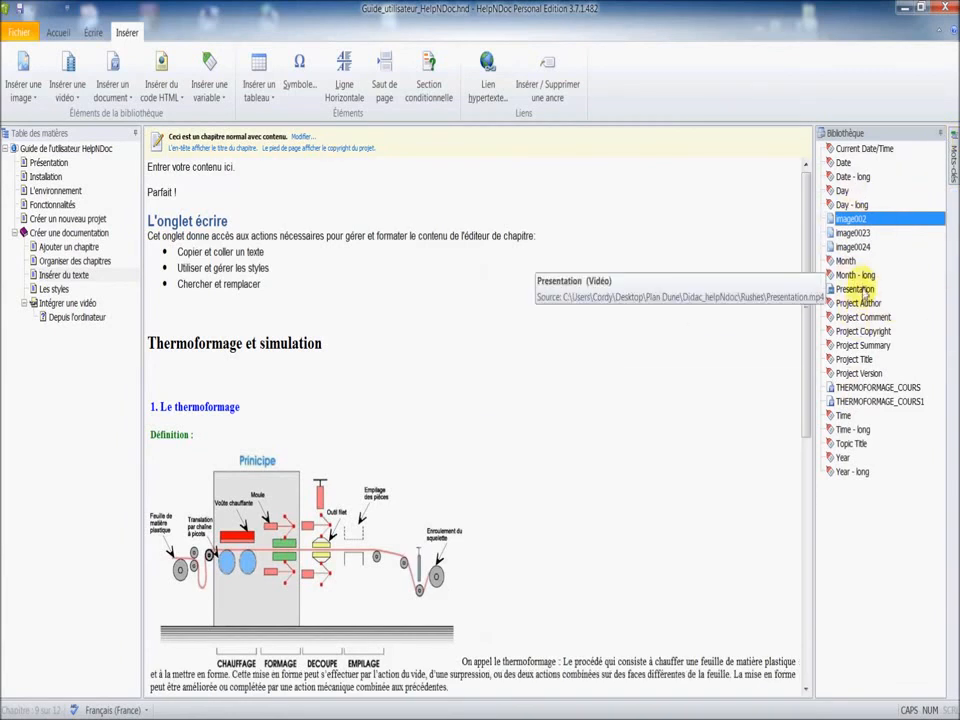
Try placing image0023 from the library on the empty line below the bulleted list, and undo the insertion.
click(852, 233)
drag(858, 234, 152, 320)
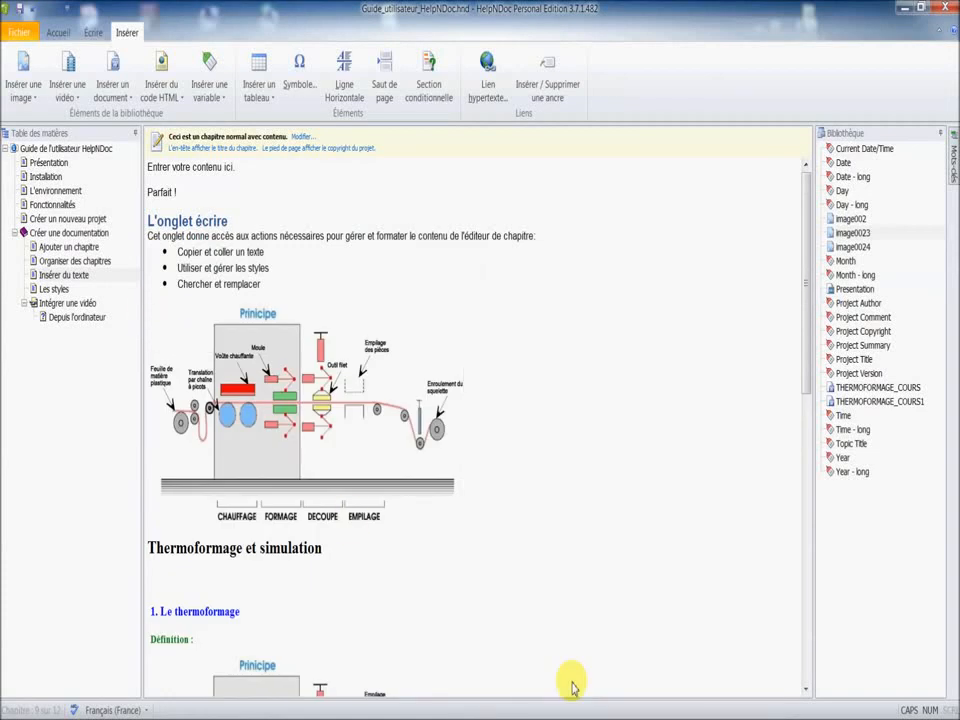
key(ctrl+z)
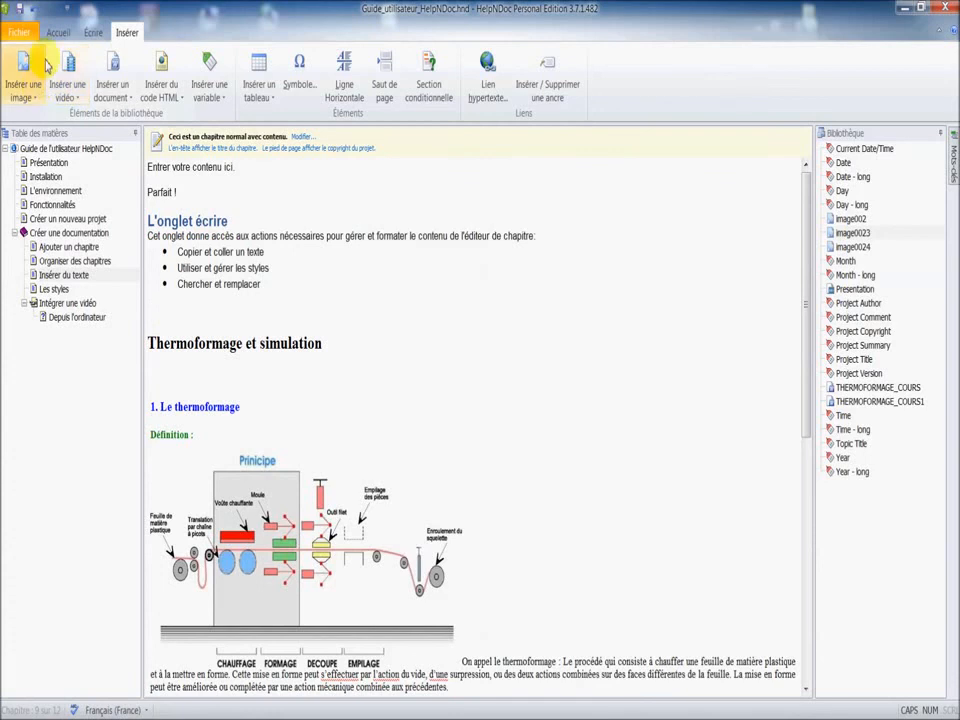
Regenerate the project's HTML documentation and view the inserted thermoforming content on the Insérer du texte page in Firefox.
click(57, 32)
click(19, 92)
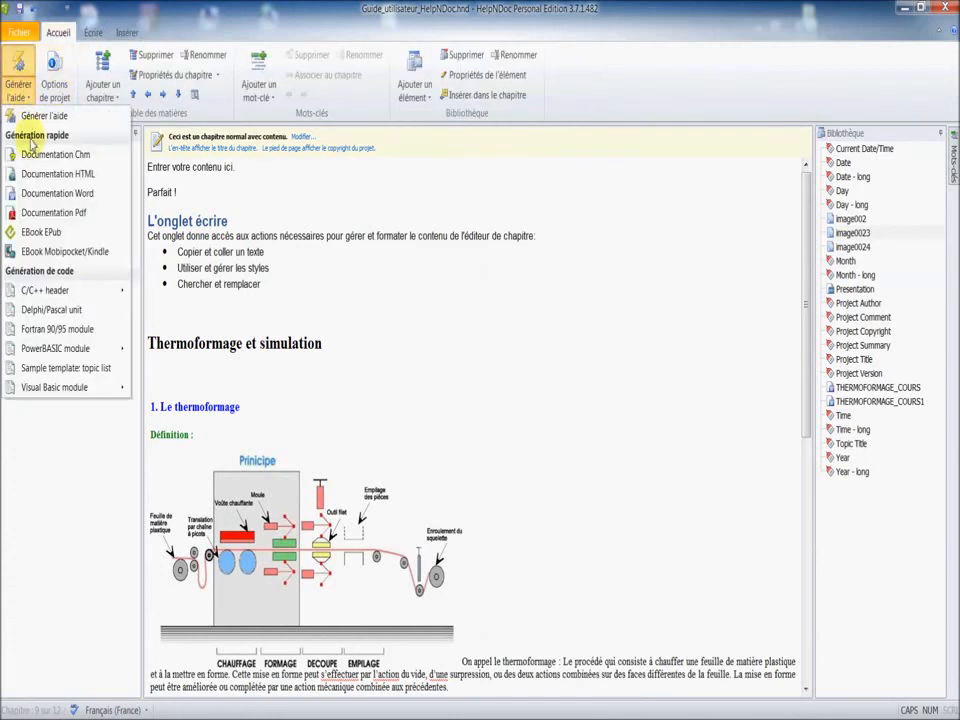
click(43, 176)
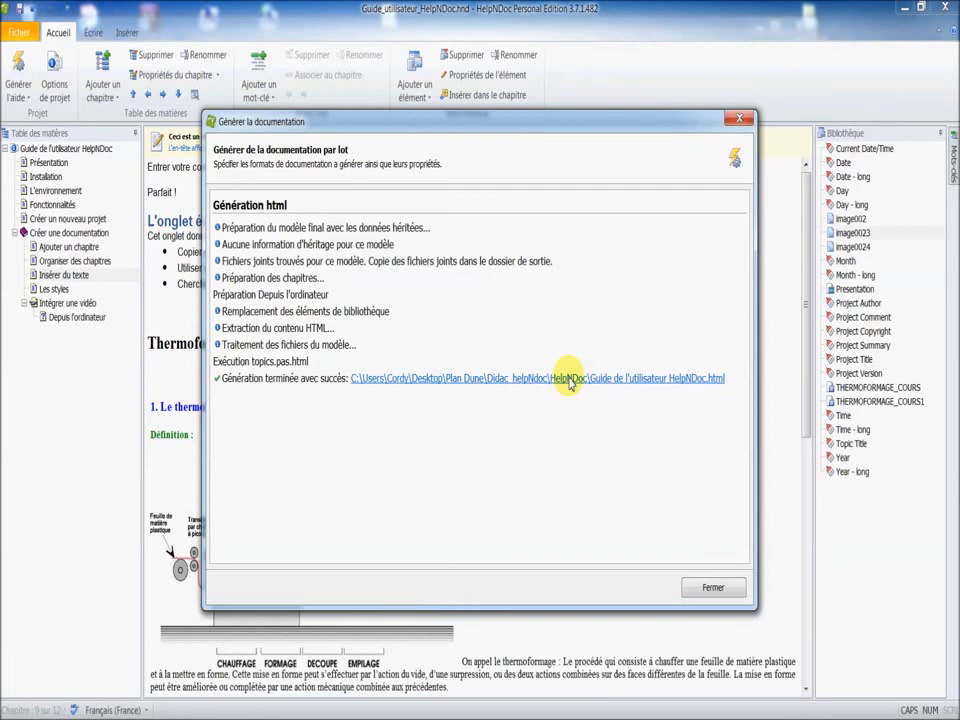
click(568, 379)
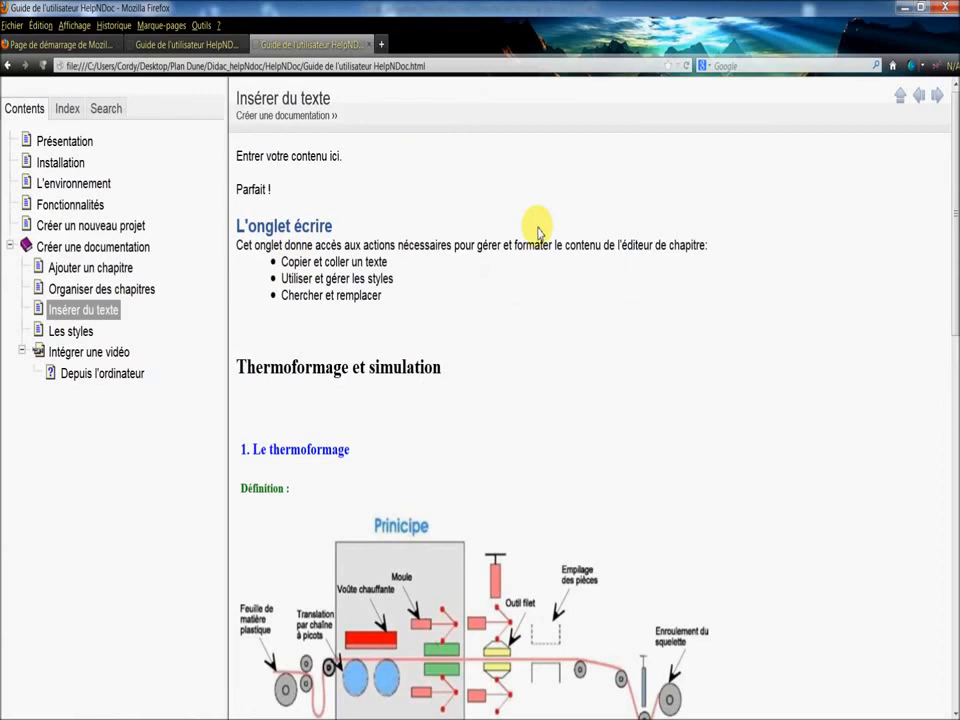
scroll(400, 450, down, 5)
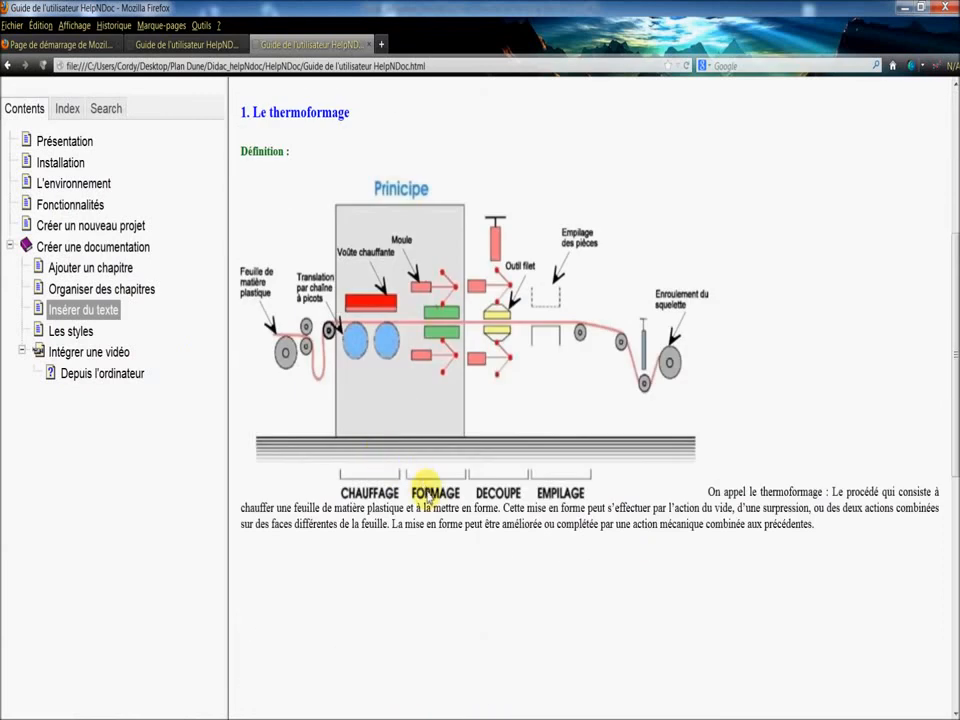